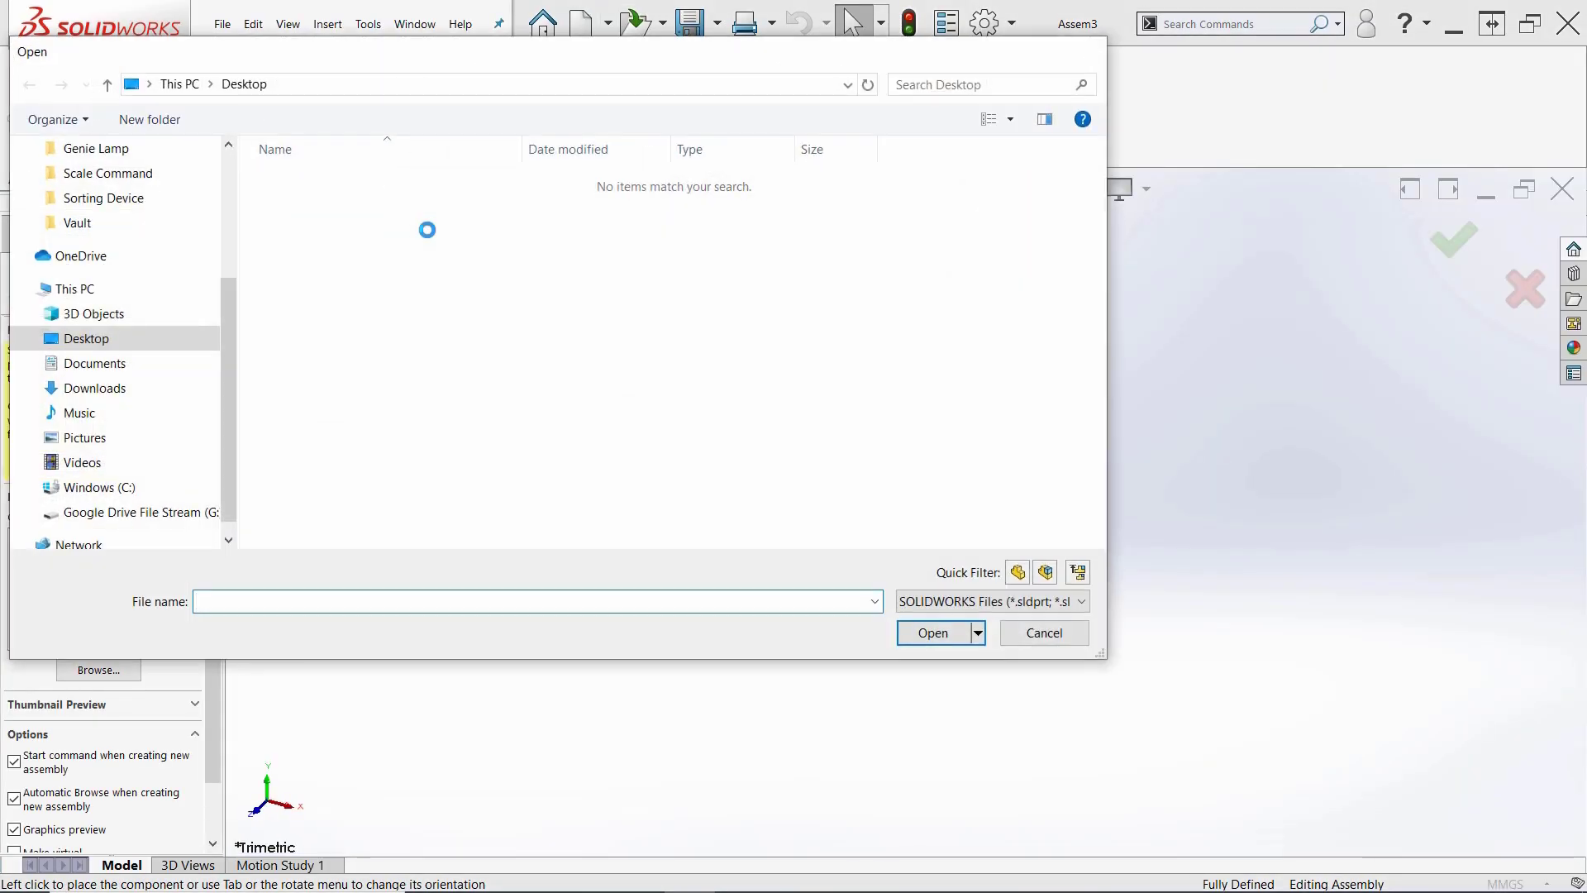
# Skip choosing an existing component, insert a new part into the empty assembly and save the assembly as Cube.
pyautogui.press('Escape')
pyautogui.click(18, 298)
pyautogui.click(107, 154)
pyautogui.click(137, 200)
pyautogui.press('Return')
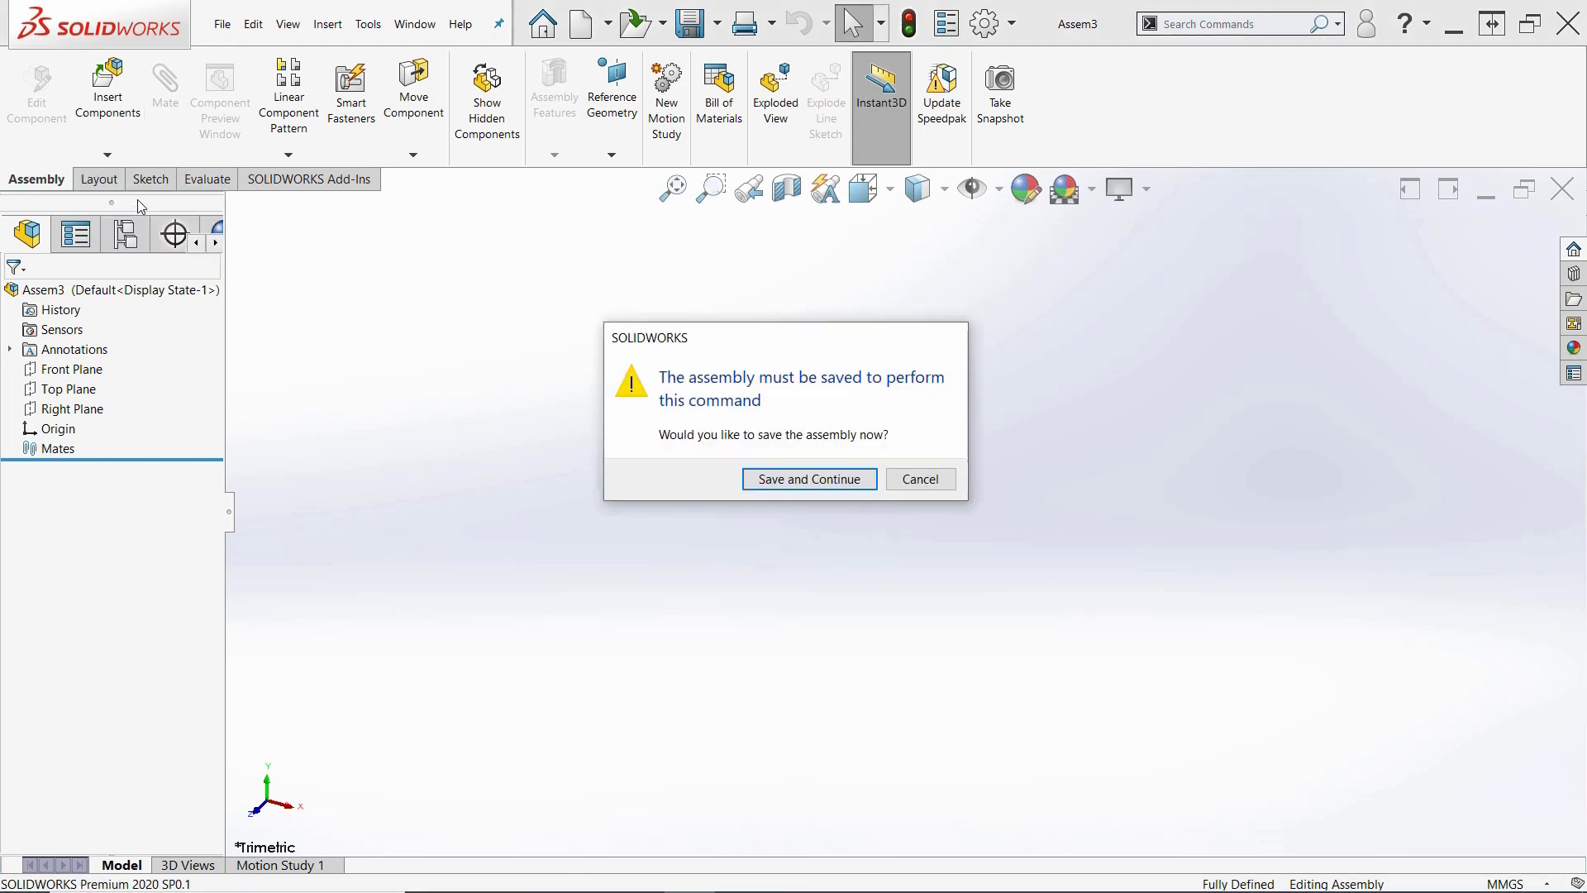
pyautogui.write('Cube')
pyautogui.press('Return')
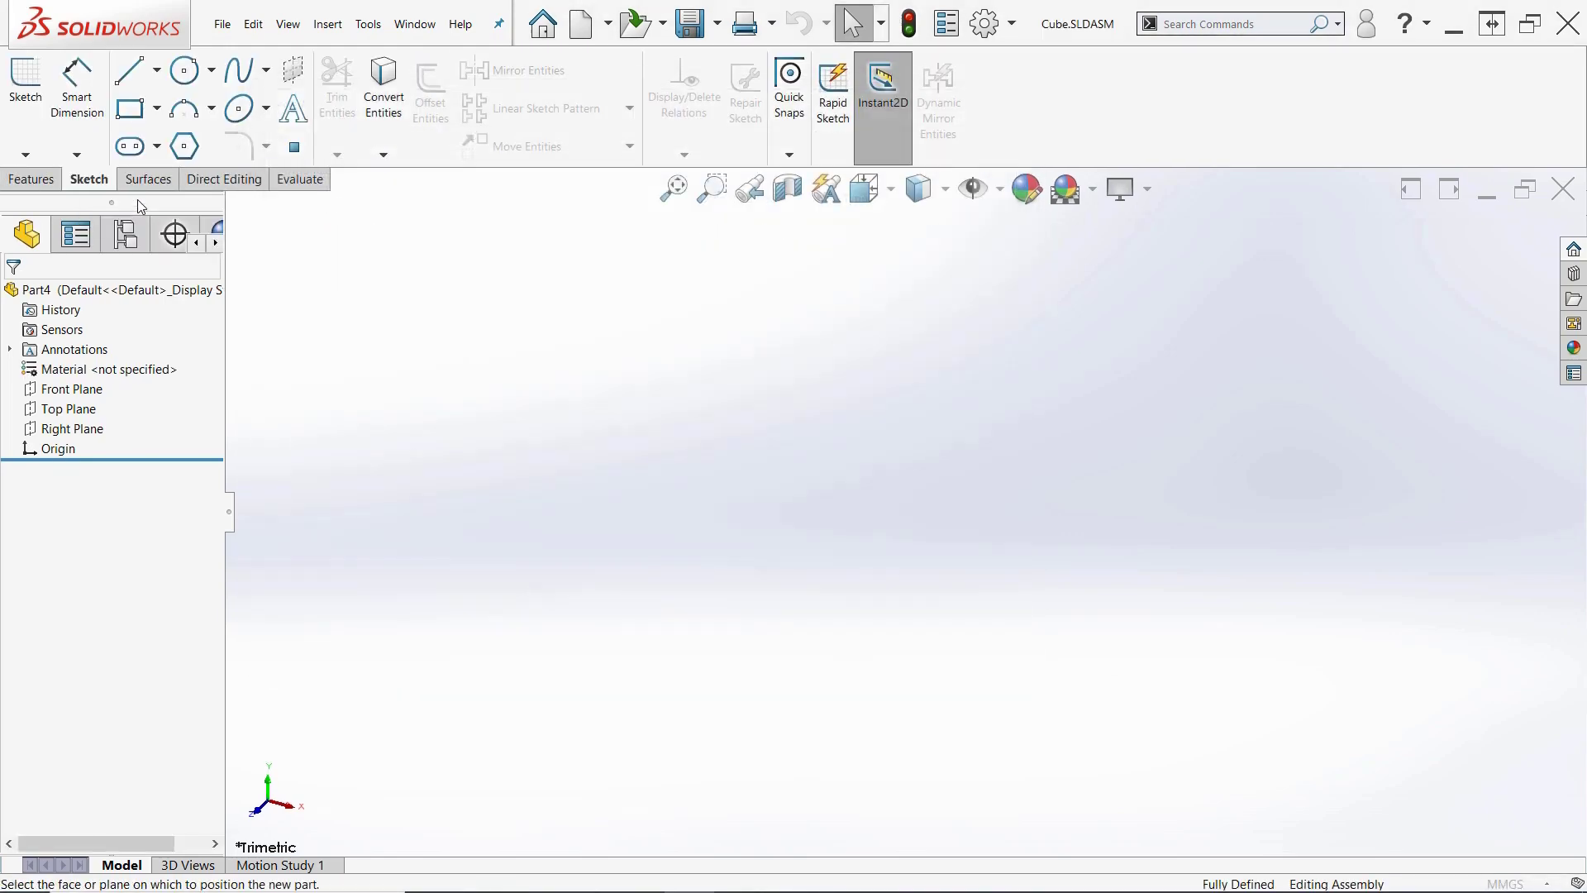
# Place the new part on the assembly's Front Plane and sketch a 25.4 mm diameter circle centred on the origin.
pyautogui.click(83, 368)
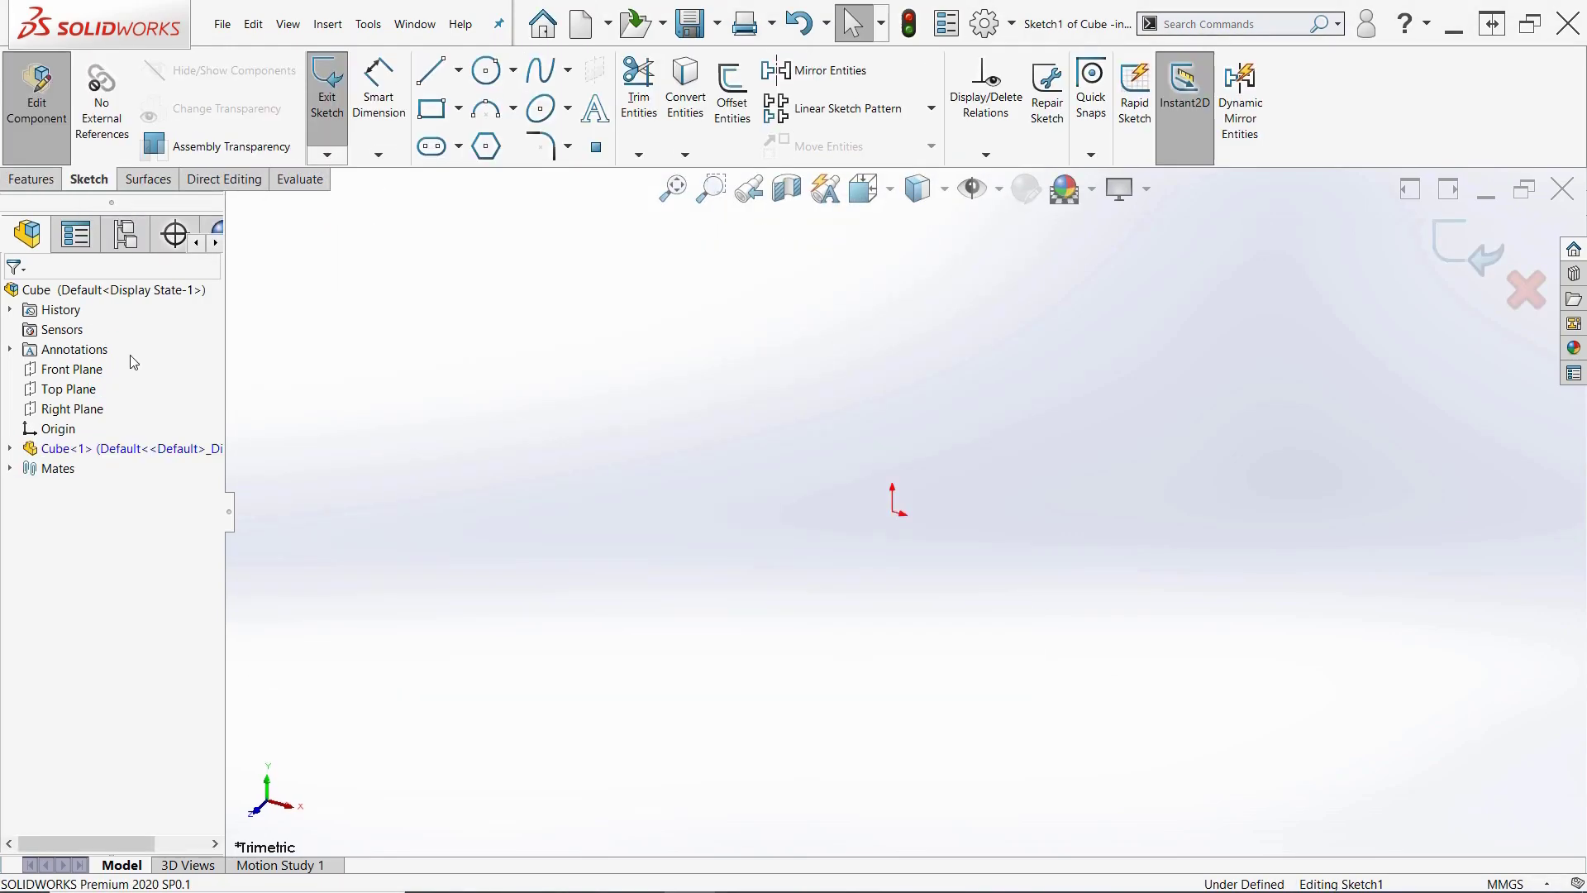
pyautogui.click(486, 70)
pyautogui.click(904, 511)
pyautogui.write('25.4')
pyautogui.press('Return')
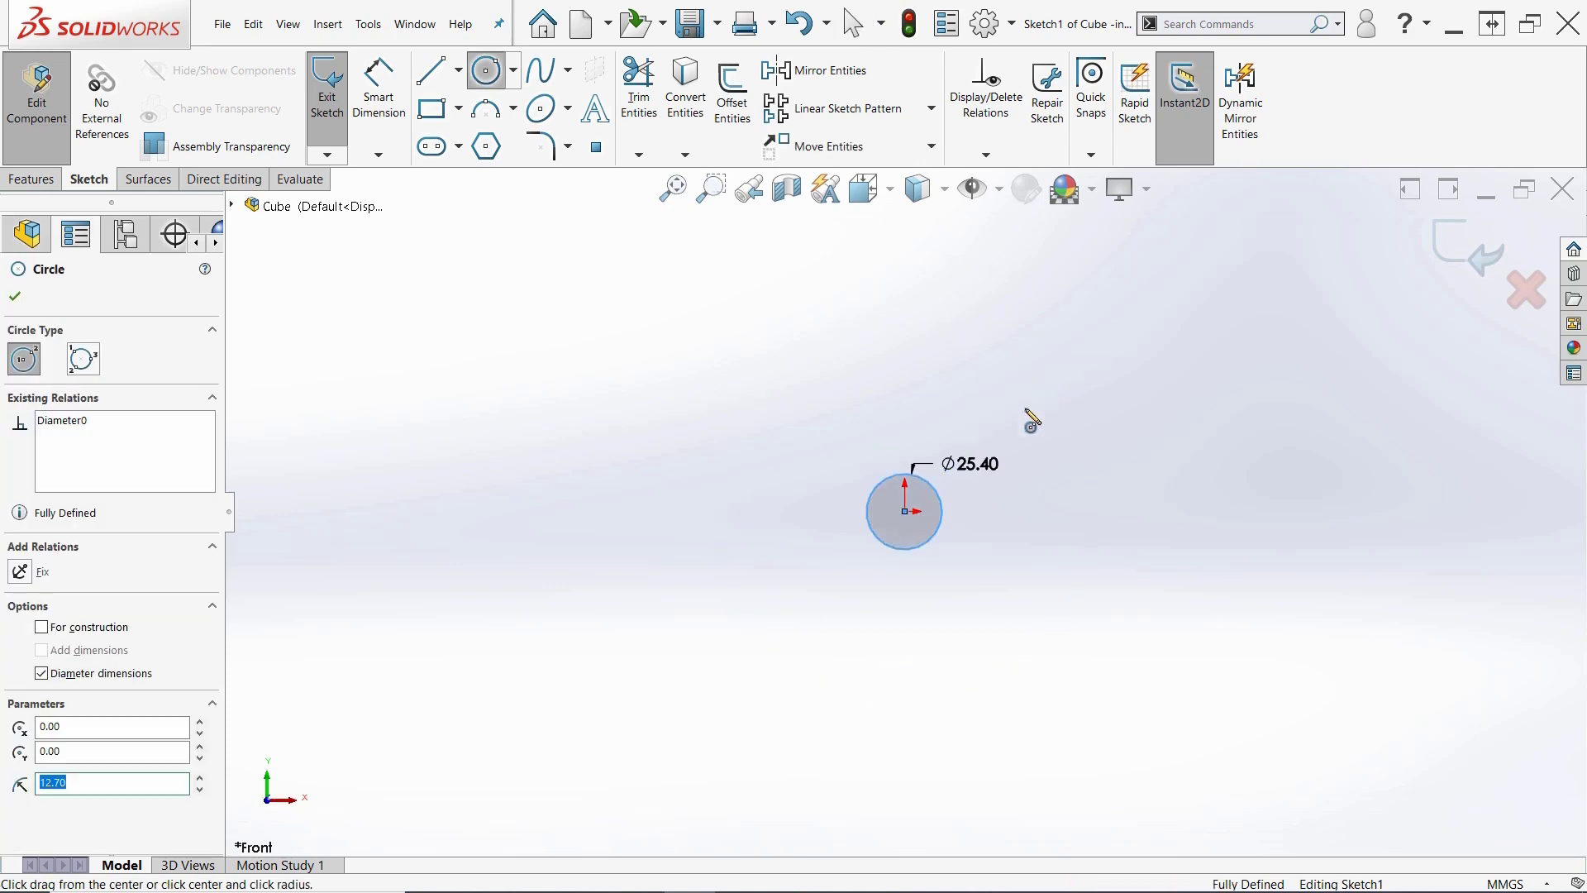
pyautogui.scroll(-6, 928, 512)
pyautogui.press('Escape')
# Sketch a vertical line running right across the circle, slightly beside its centre.
pyautogui.click(431, 71)
pyautogui.click(861, 309)
pyautogui.click(862, 740)
pyautogui.press('Escape')
# Constrain both endpoints of the vertical line onto the circle and tie the line to the origin.
pyautogui.click(861, 740)
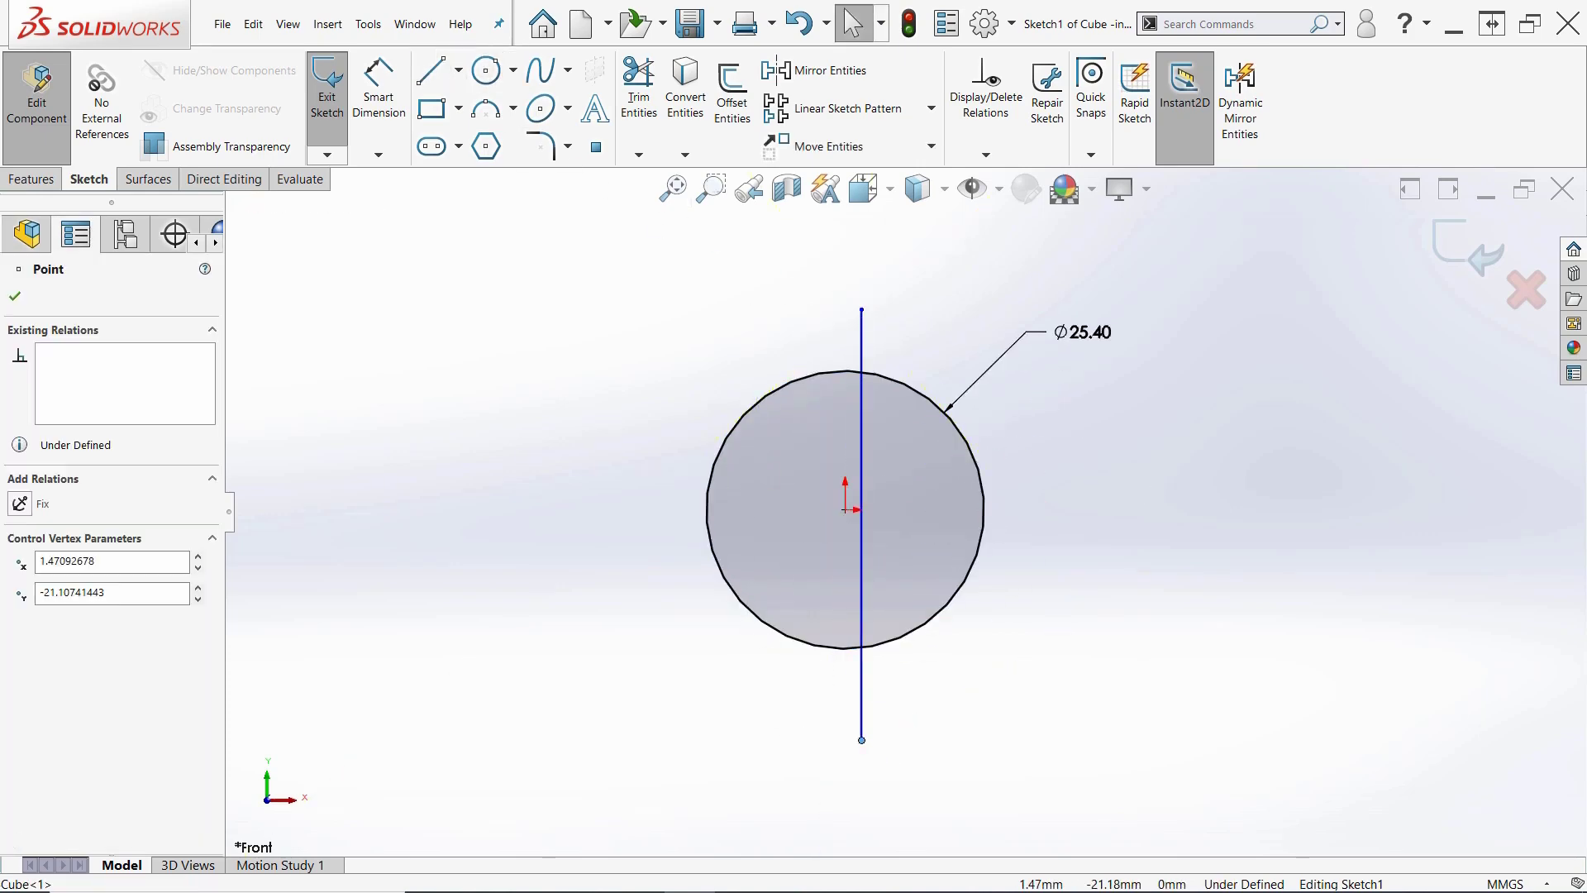
pyautogui.keyDown('ctrl'); pyautogui.click(897, 638); pyautogui.keyUp('ctrl')
pyautogui.click(962, 520)
pyautogui.click(854, 219)
pyautogui.keyDown('ctrl'); pyautogui.click(889, 377); pyautogui.keyUp('ctrl')
pyautogui.click(960, 254)
pyautogui.click(855, 484)
pyautogui.keyDown('ctrl'); pyautogui.click(844, 510); pyautogui.keyUp('ctrl')
pyautogui.click(1017, 409)
# Draw a three-point arc over the circle's left half between the line's endpoints and delete the full circle.
pyautogui.click(486, 109)
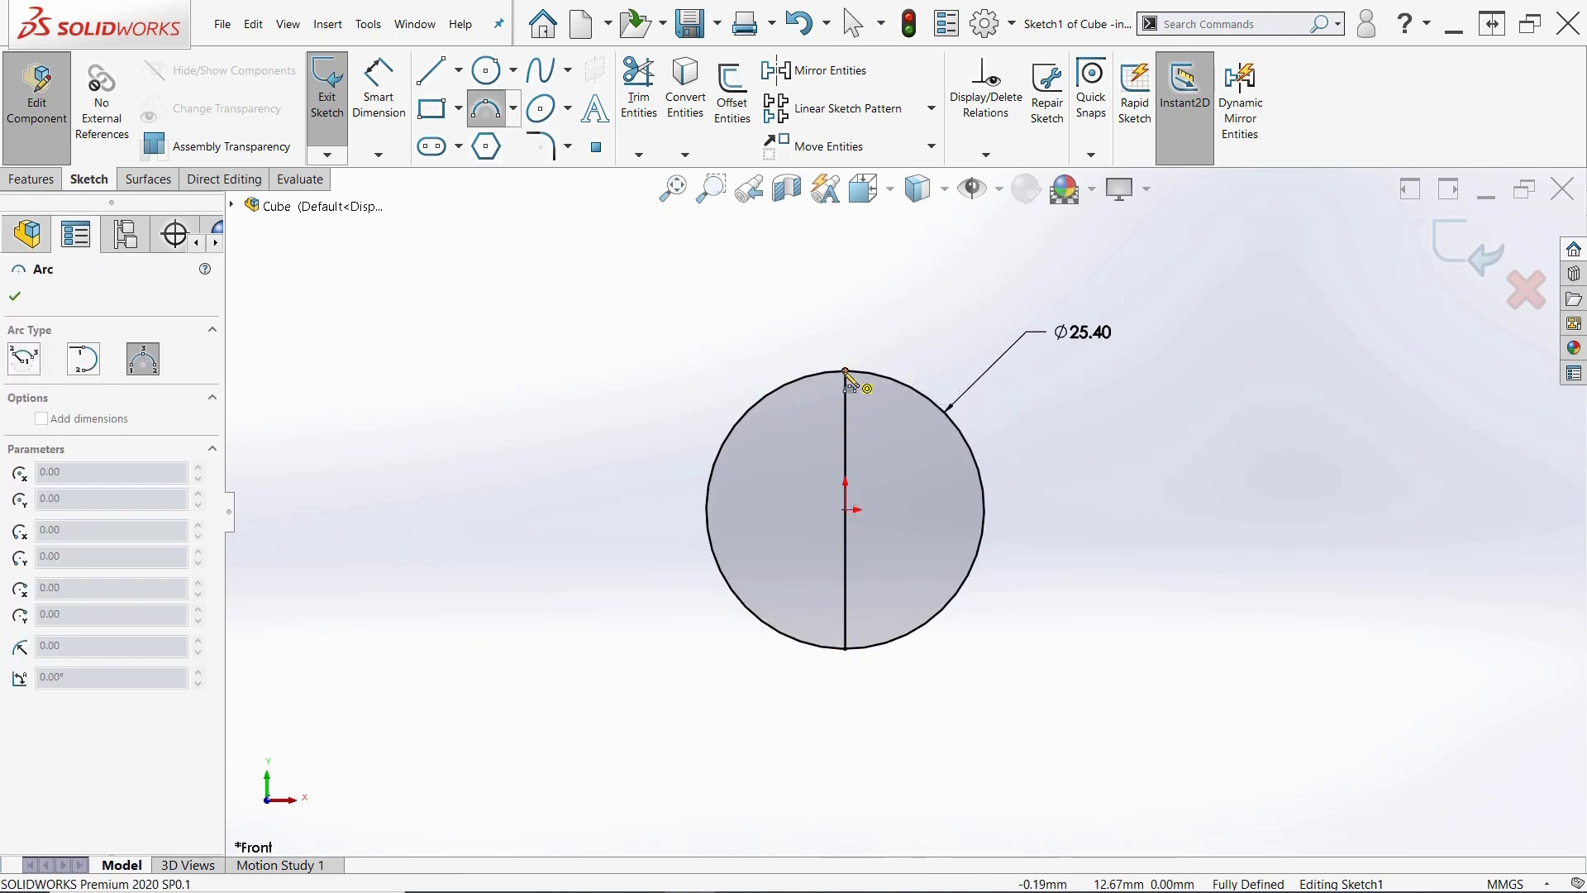
pyautogui.click(722, 443)
pyautogui.press('Escape')
pyautogui.click(890, 388)
pyautogui.press('Delete')
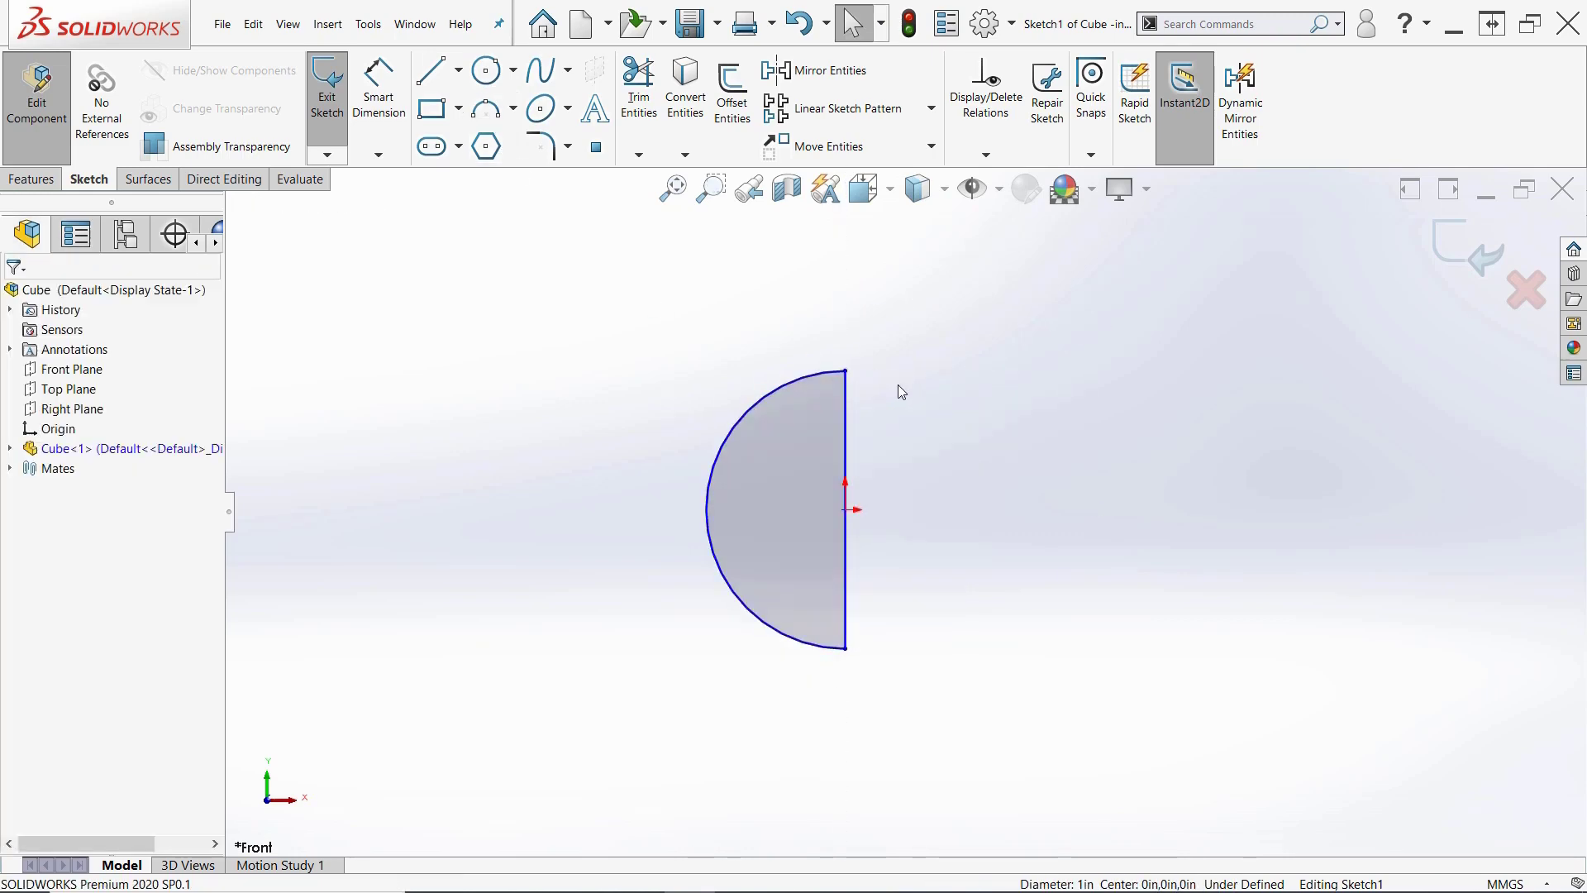
# Add a relation that ties the half circle's straight line to the origin.
pyautogui.click(845, 510)
pyautogui.keyDown('ctrl'); pyautogui.click(846, 466); pyautogui.keyUp('ctrl')
pyautogui.click(898, 342)
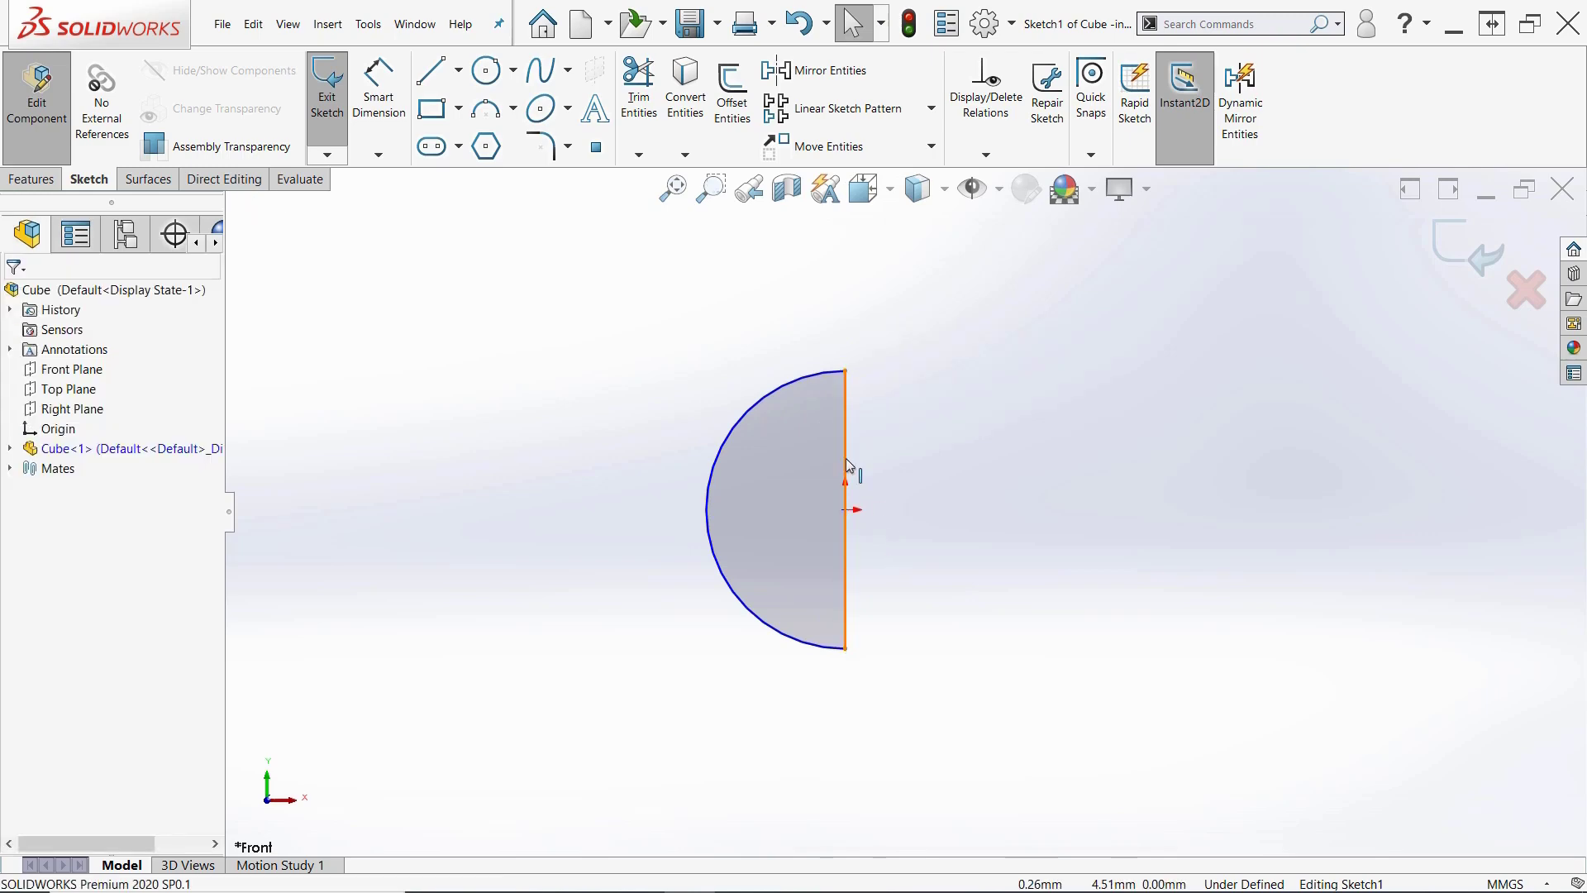
pyautogui.moveTo(846, 458); pyautogui.dragTo(822, 460)
pyautogui.keyDown('ctrl'); pyautogui.click(845, 509); pyautogui.keyUp('ctrl')
pyautogui.click(897, 389)
# Dimension the radius of the half-circle arc.
pyautogui.press('d')
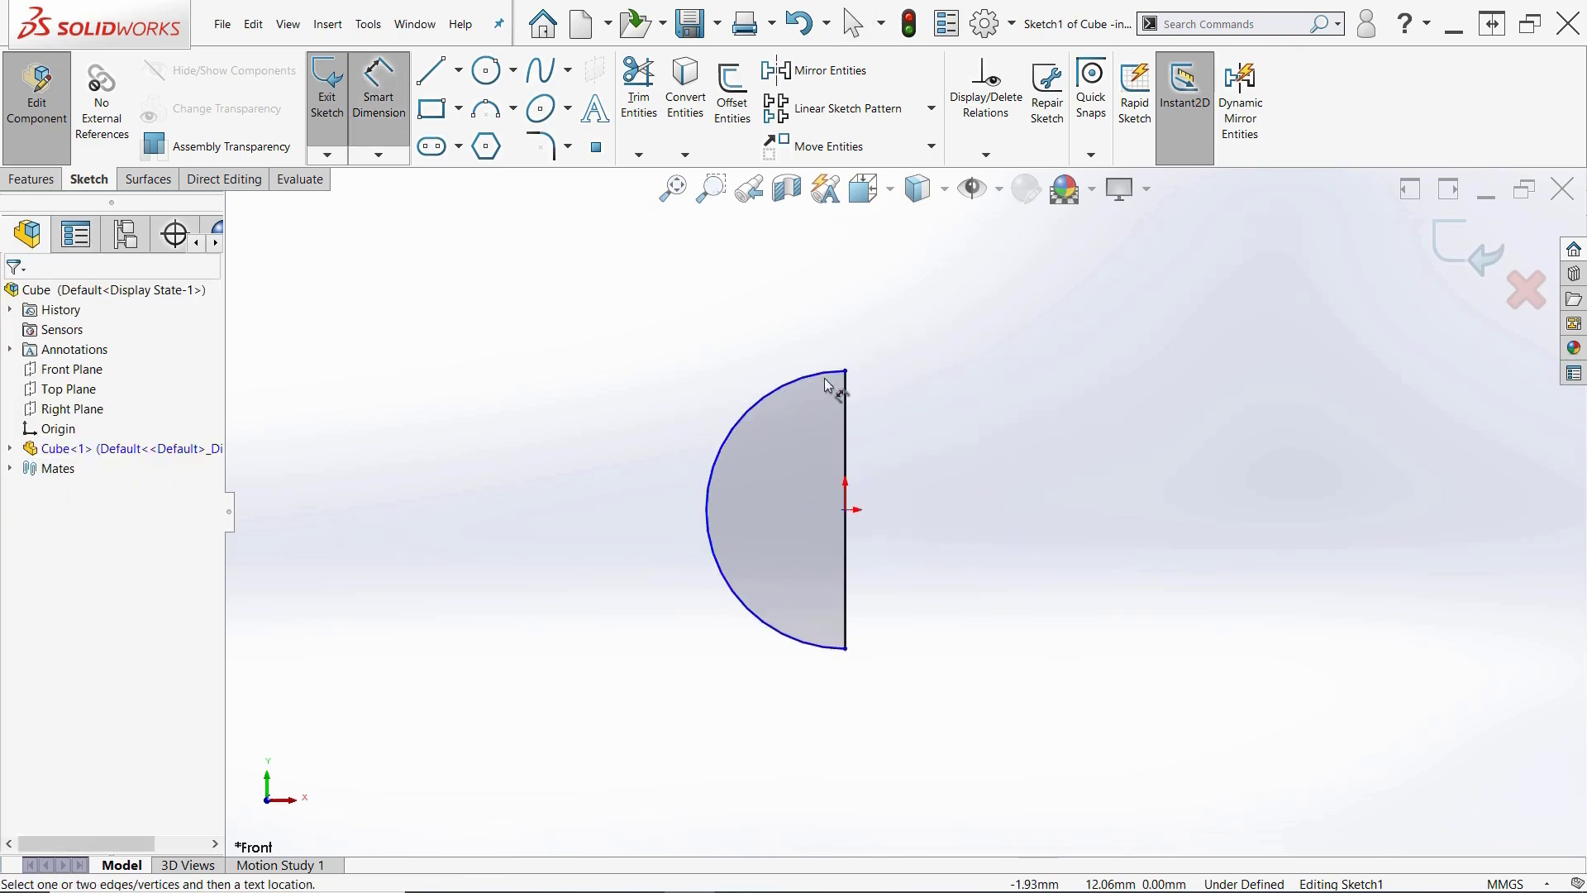
pyautogui.click(827, 373)
pyautogui.click(674, 331)
pyautogui.press('Return')
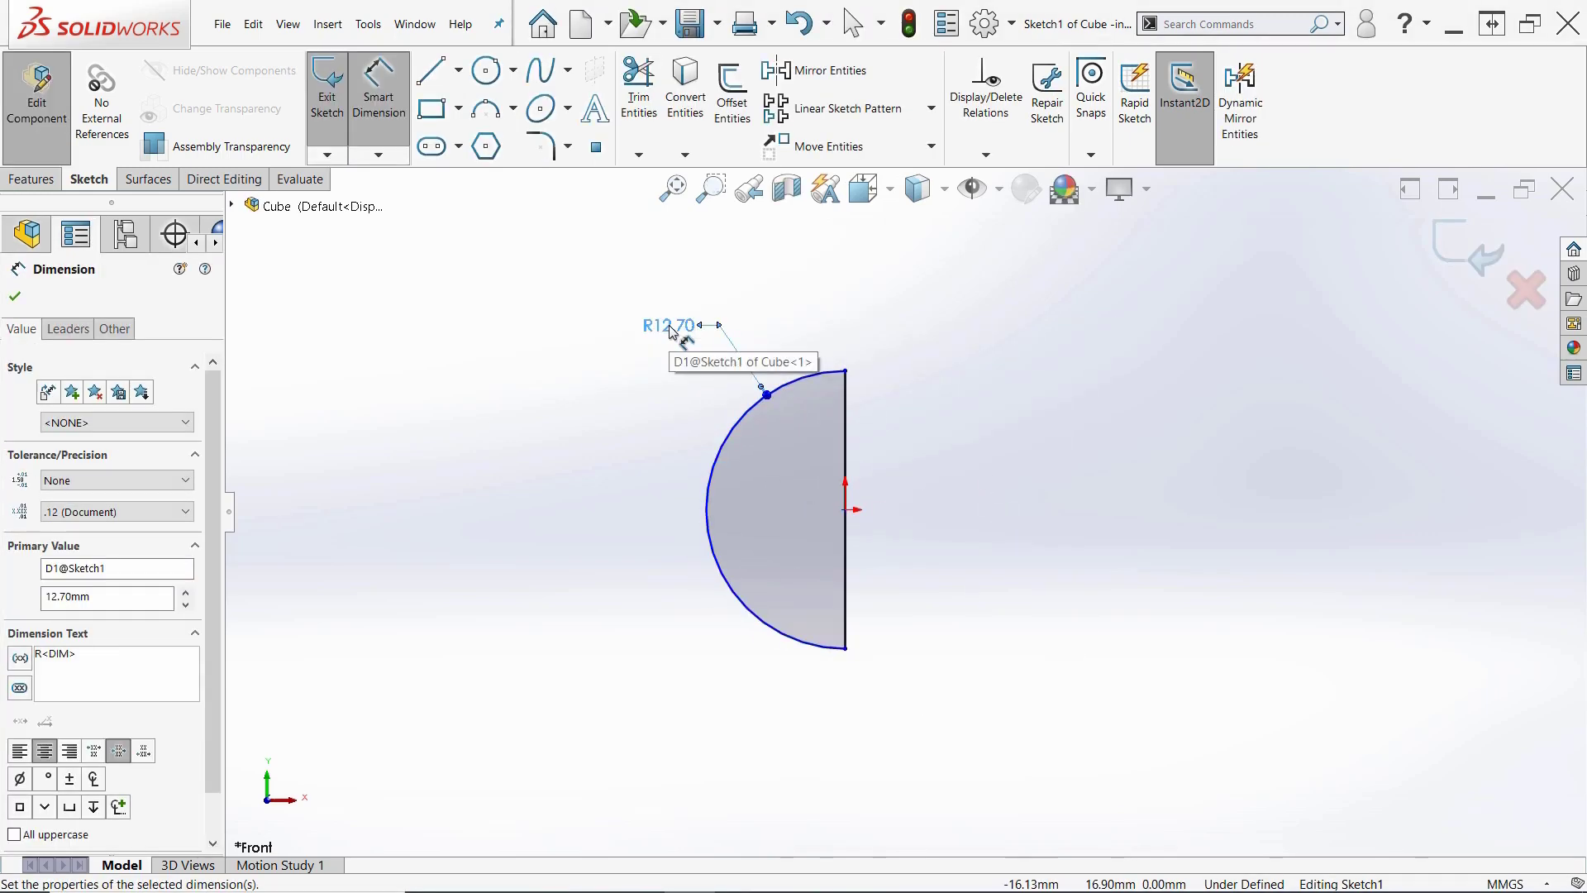
pyautogui.press('Escape')
pyautogui.click(714, 455)
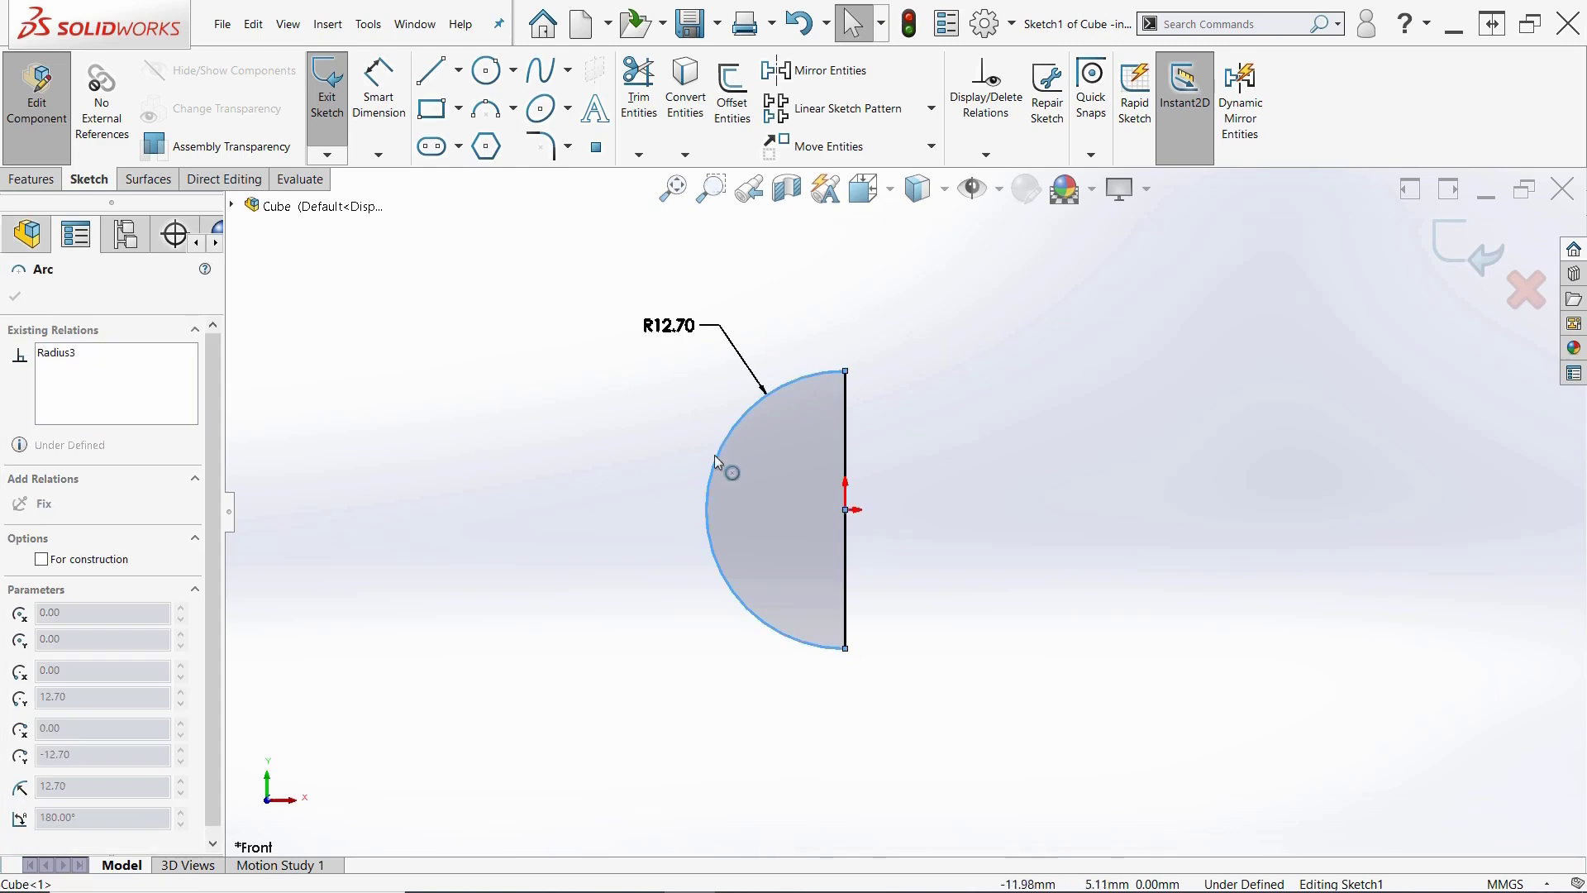
# Close the sketch and revolve the half circle by 90 degrees about its straight vertical line.
pyautogui.click(1447, 256)
pyautogui.click(36, 182)
pyautogui.click(393, 92)
pyautogui.click(845, 404)
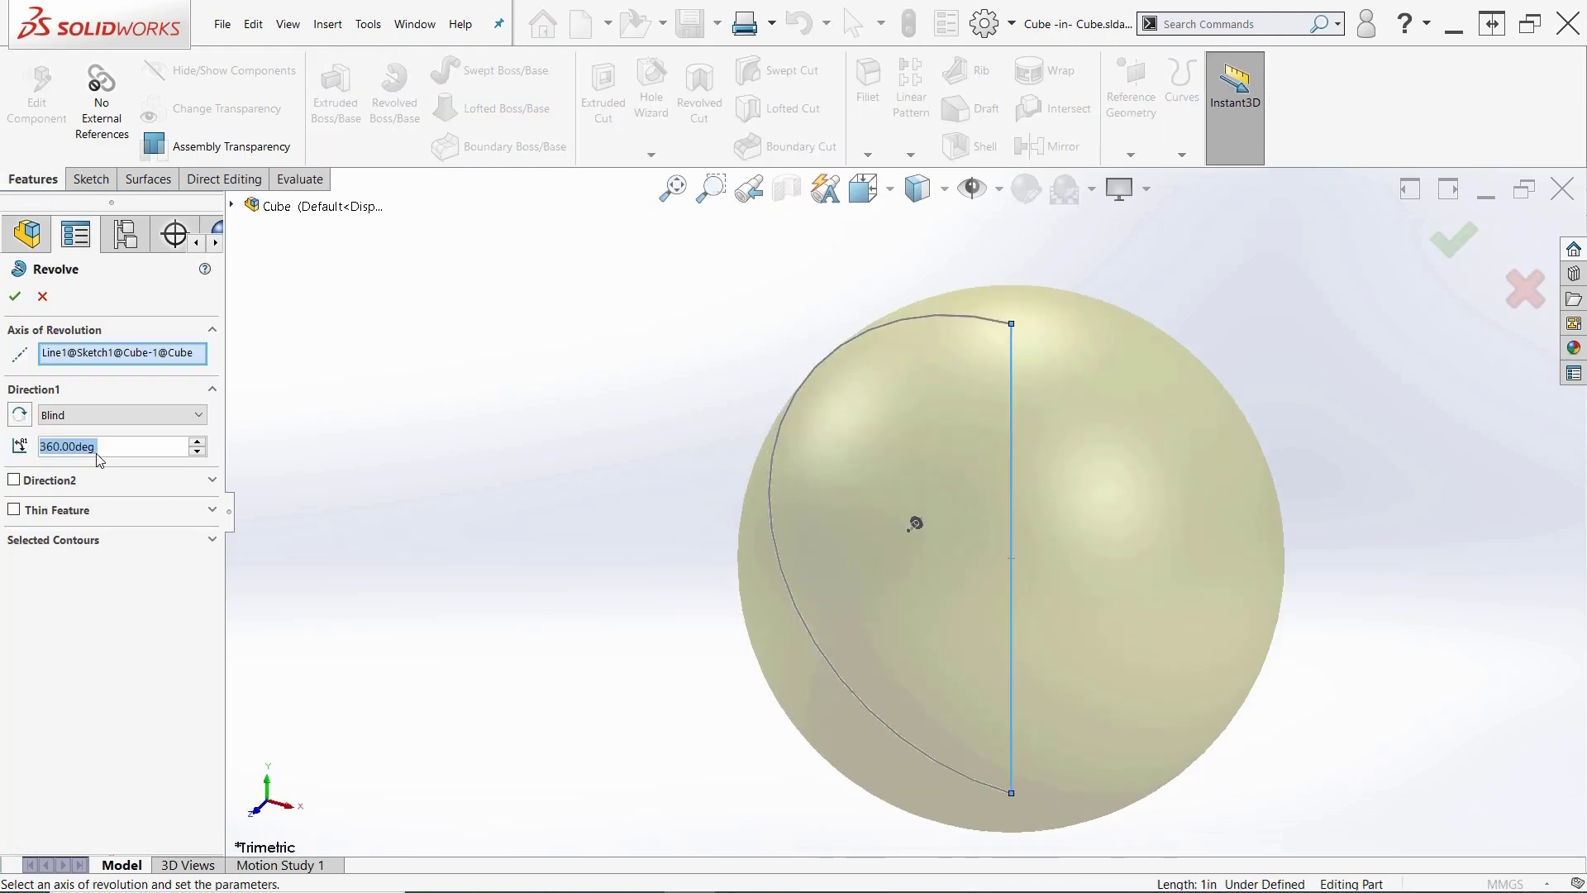
pyautogui.write('90')
pyautogui.press('Return')
# Complete the sphere with a circular pattern of the revolved segment.
pyautogui.click(910, 155)
pyautogui.click(942, 197)
pyautogui.click(979, 377)
pyautogui.click(1012, 403)
pyautogui.click(15, 296)
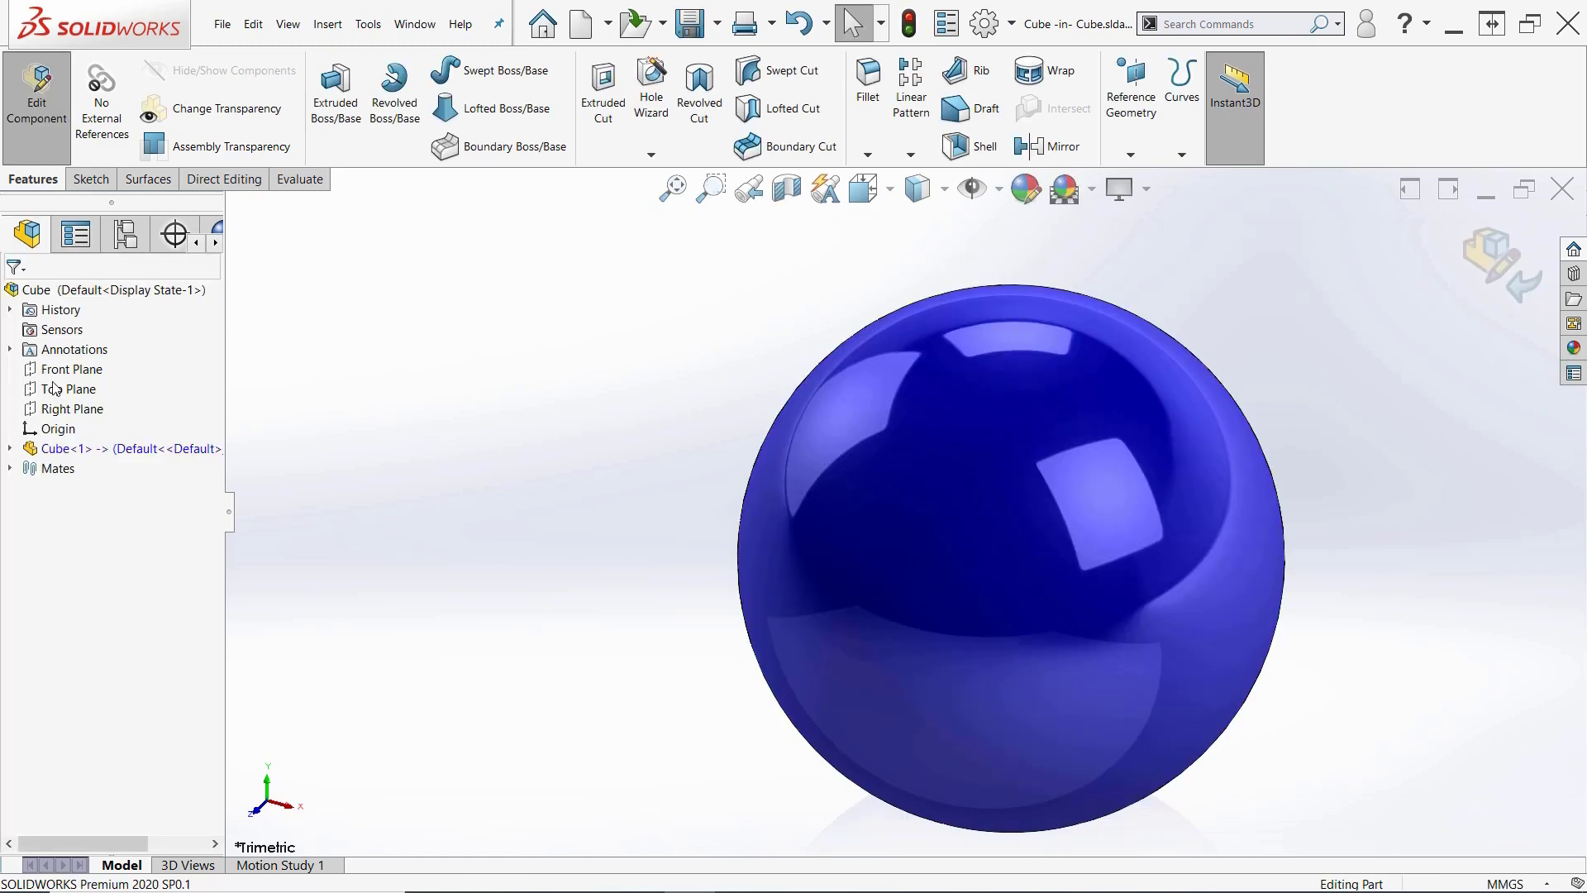
# Create a reference plane offset forward from the part's Front Plane.
pyautogui.click(10, 448)
pyautogui.click(76, 586)
pyautogui.scroll(4, 904, 514)
pyautogui.moveTo(1157, 522); pyautogui.dragTo(1073, 533, button='middle')
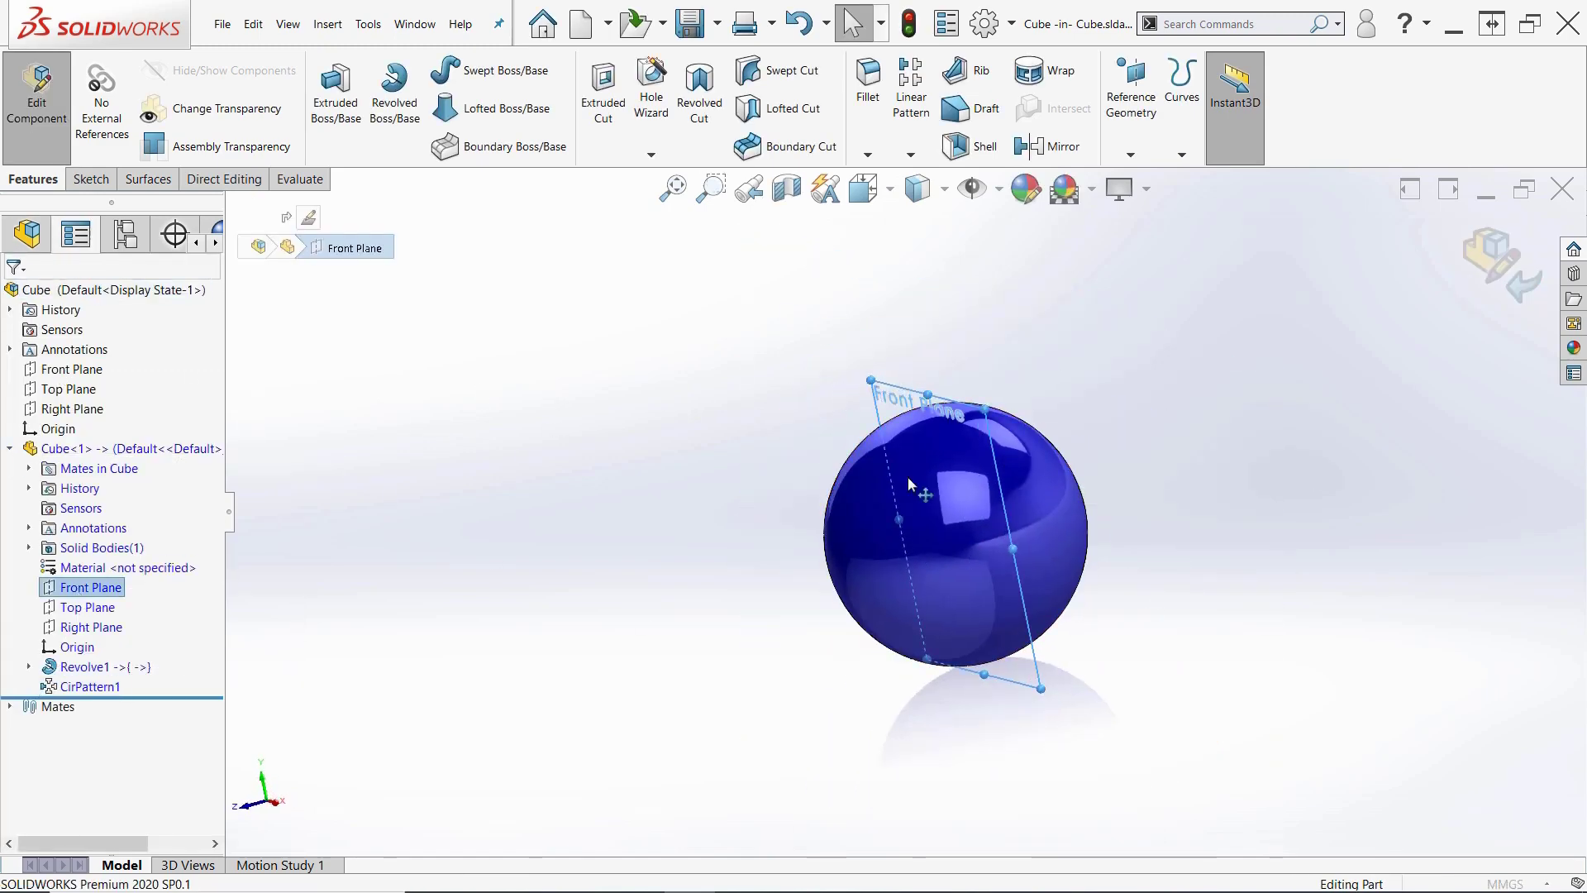
pyautogui.keyDown('ctrl'); pyautogui.moveTo(881, 488); pyautogui.dragTo(895, 489); pyautogui.keyUp('ctrl')
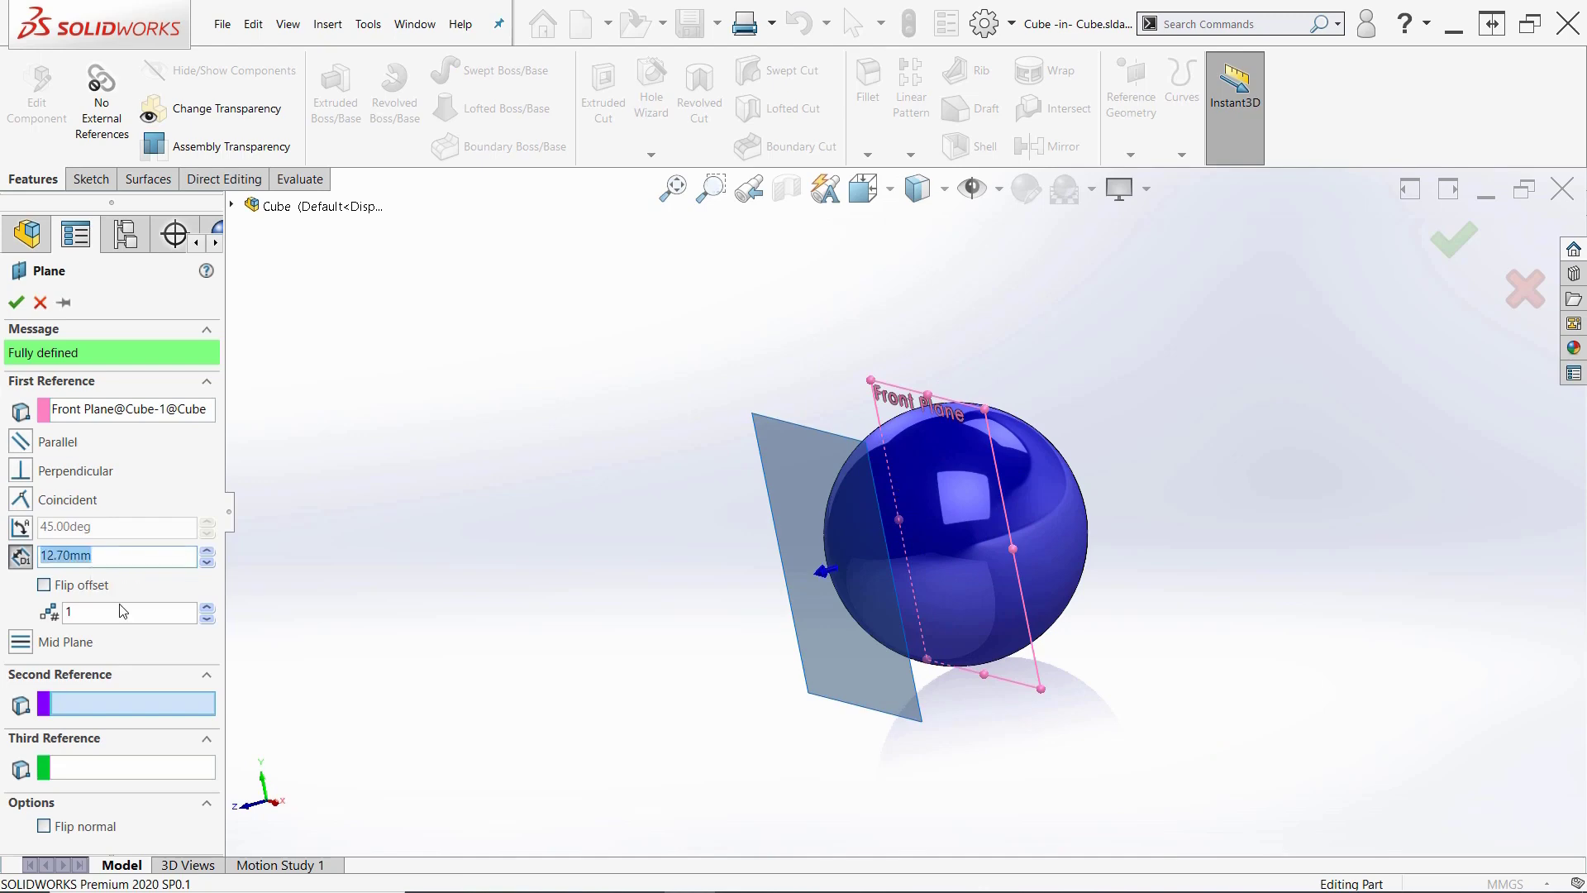
pyautogui.press('Return')
pyautogui.press('Return')
# Sketch a rectangle that encloses the whole sphere on the new offset plane.
pyautogui.rightClick(833, 401)
pyautogui.click(878, 276)
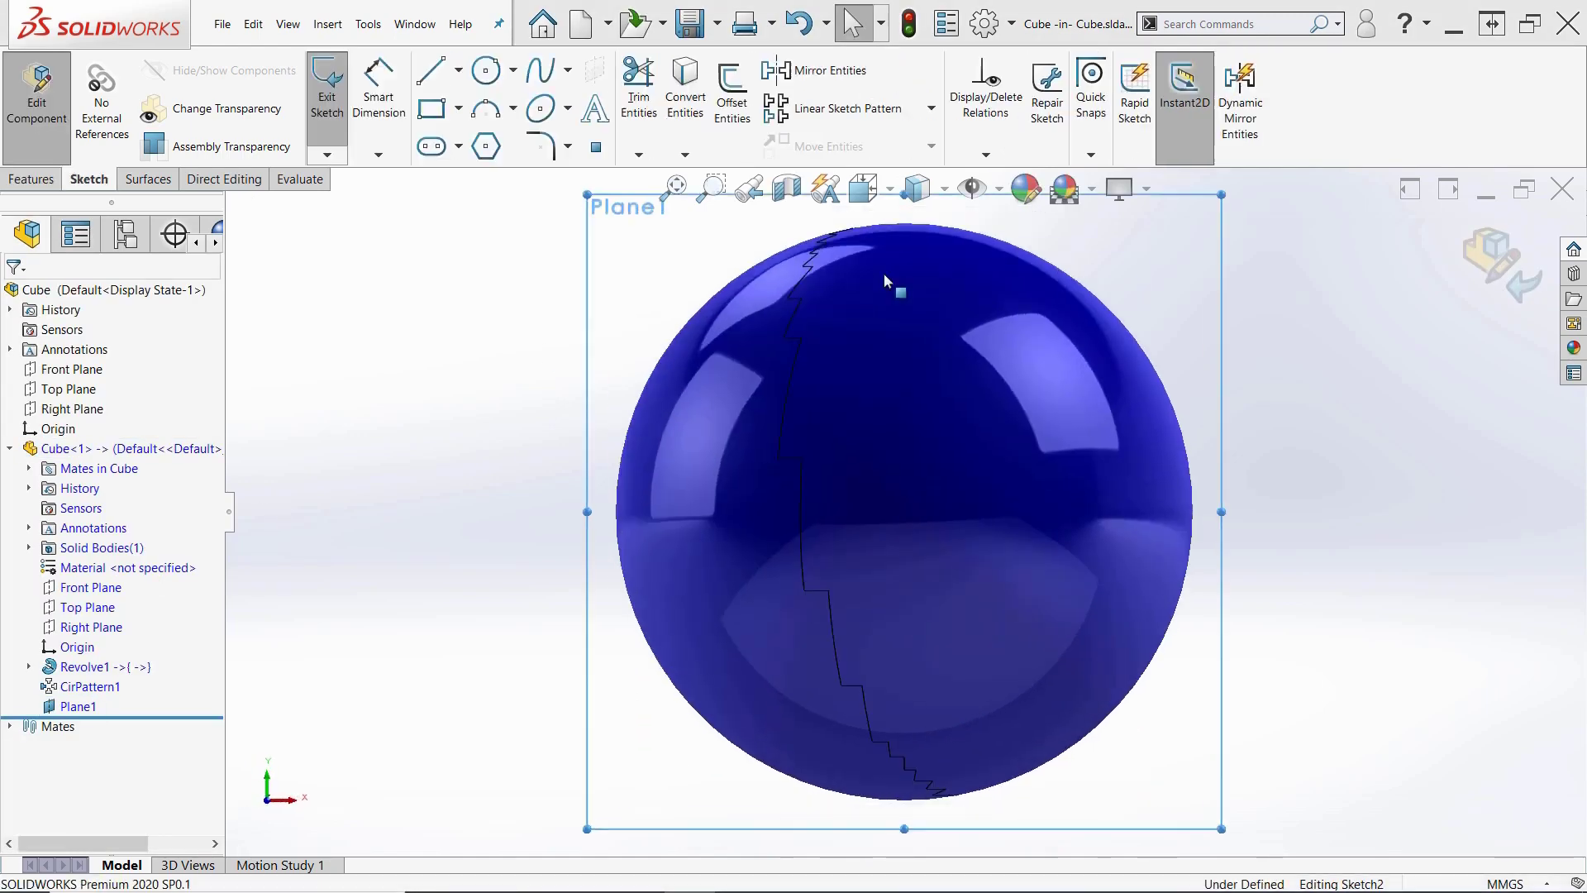
pyautogui.scroll(4, 929, 359)
pyautogui.click(635, 283)
pyautogui.click(1165, 736)
# Make an extruded cut from the rectangle with its direction reversed, slicing the front cap off the sphere.
pyautogui.click(31, 178)
pyautogui.click(602, 98)
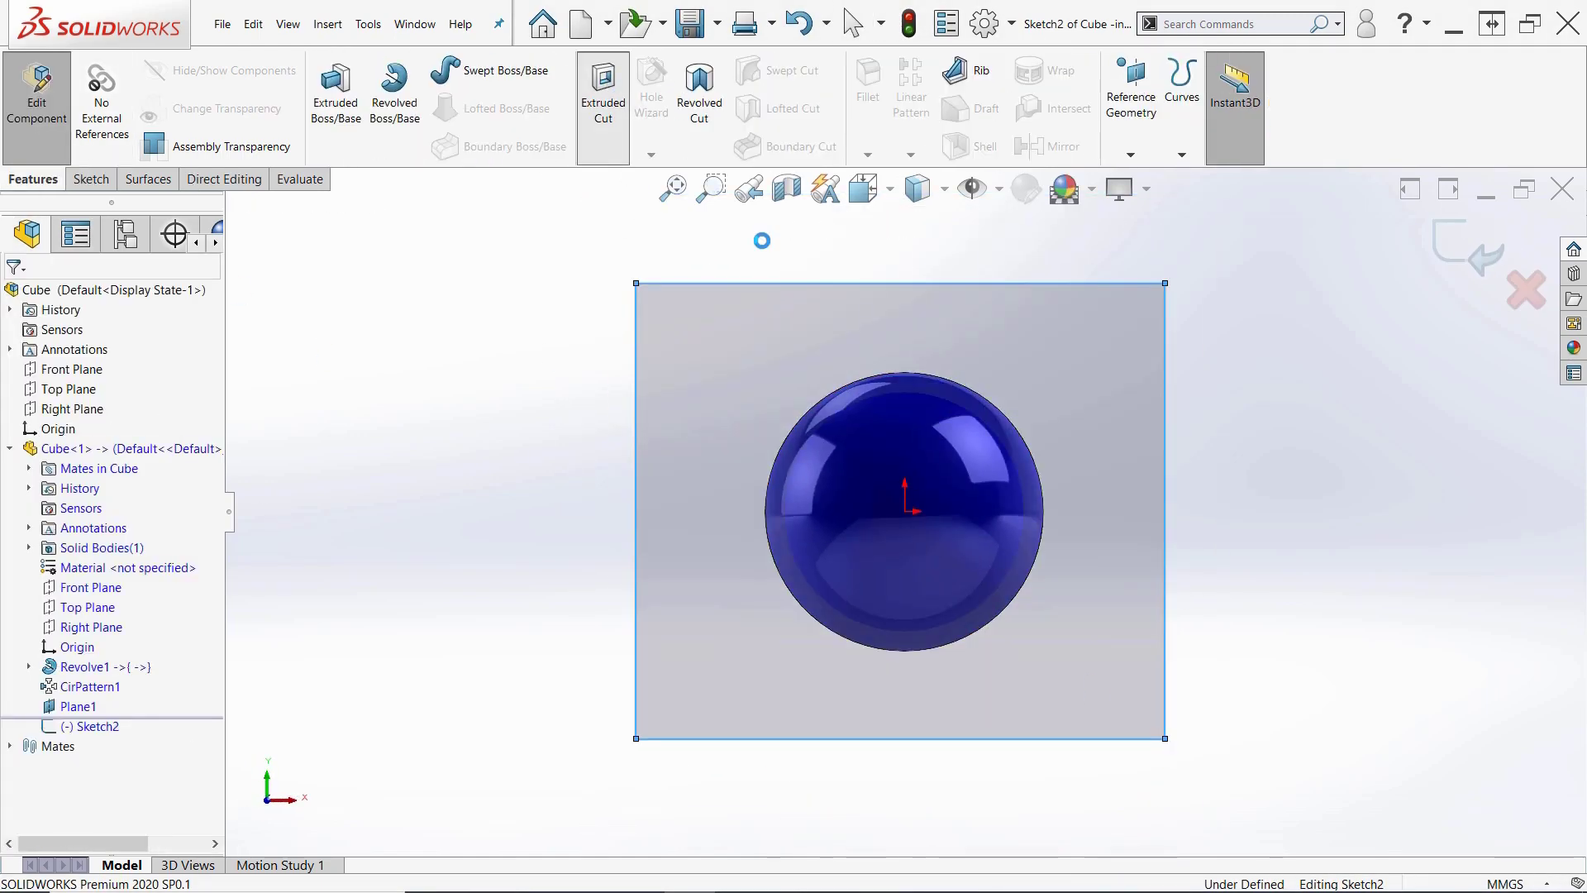
pyautogui.moveTo(975, 397); pyautogui.dragTo(801, 426, button='middle')
pyautogui.click(19, 410)
pyautogui.click(15, 295)
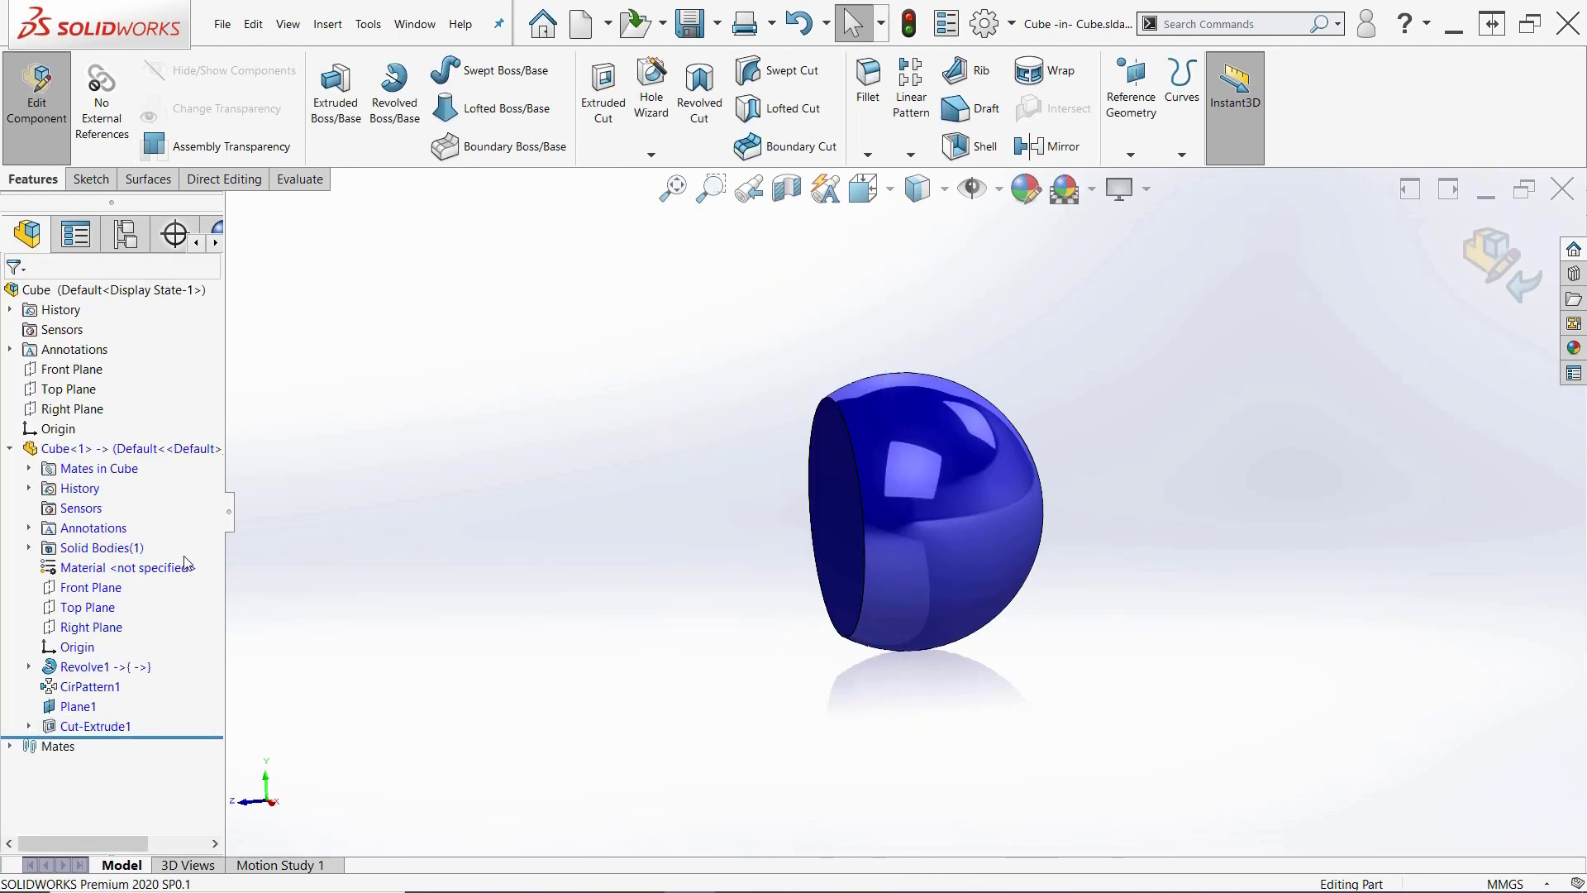
# Create a reference plane offset 6.35 mm above the part's Top Plane.
pyautogui.keyDown('ctrl'); pyautogui.moveTo(1097, 537); pyautogui.dragTo(1102, 460); pyautogui.keyUp('ctrl')
pyautogui.write('5.35')
pyautogui.press('Return')
pyautogui.press('Return')
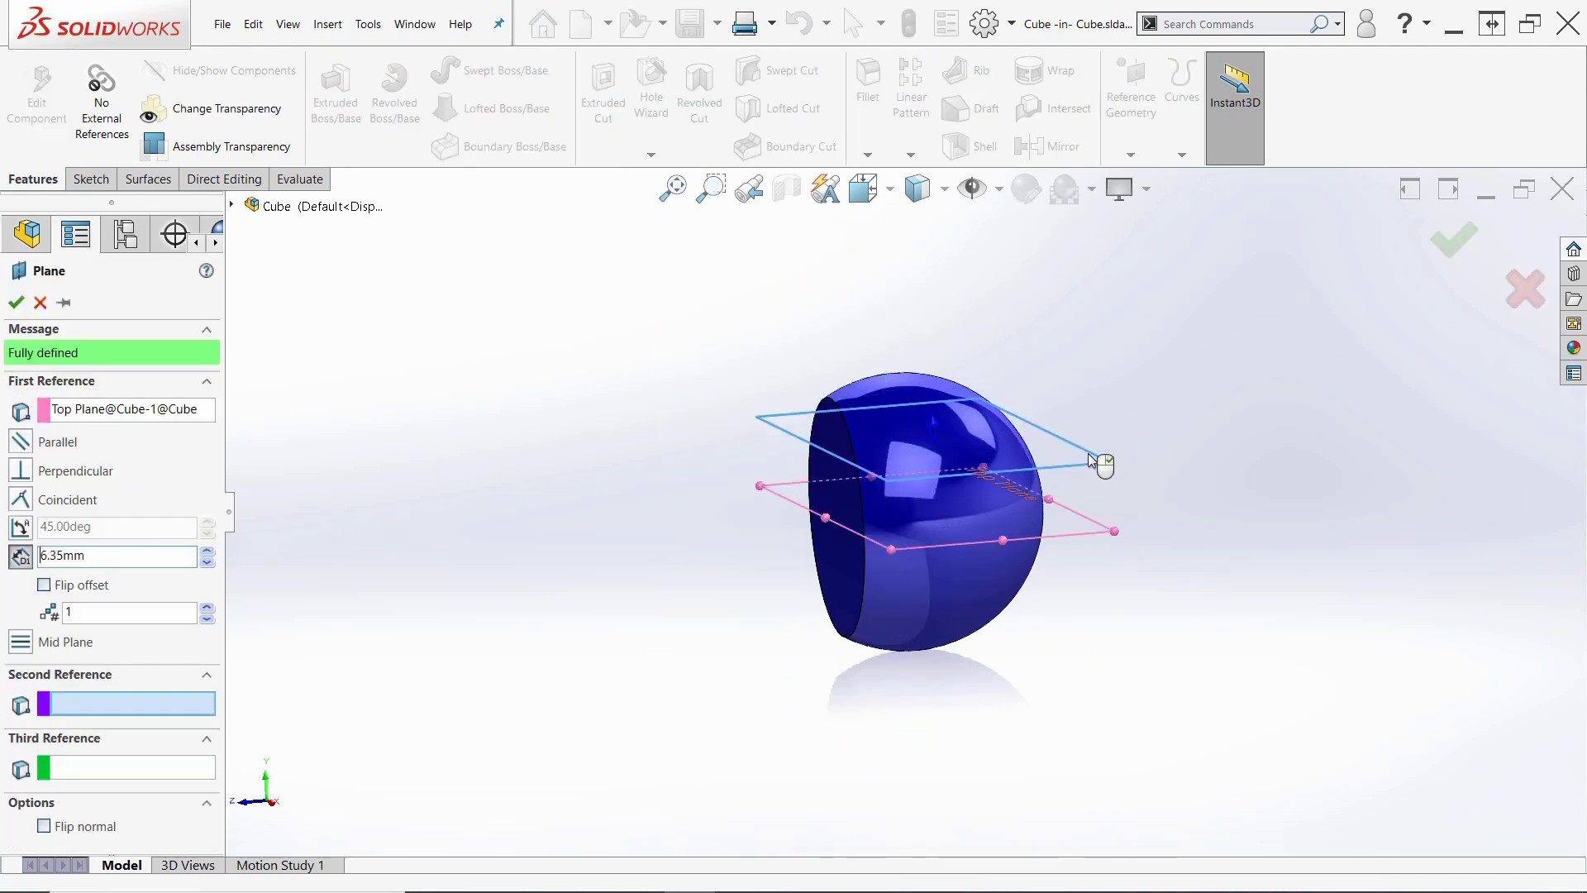
# Sketch a circle larger than the sphere on the upper offset plane, centred on the origin.
pyautogui.rightClick(1056, 449)
pyautogui.click(1096, 247)
pyautogui.click(485, 70)
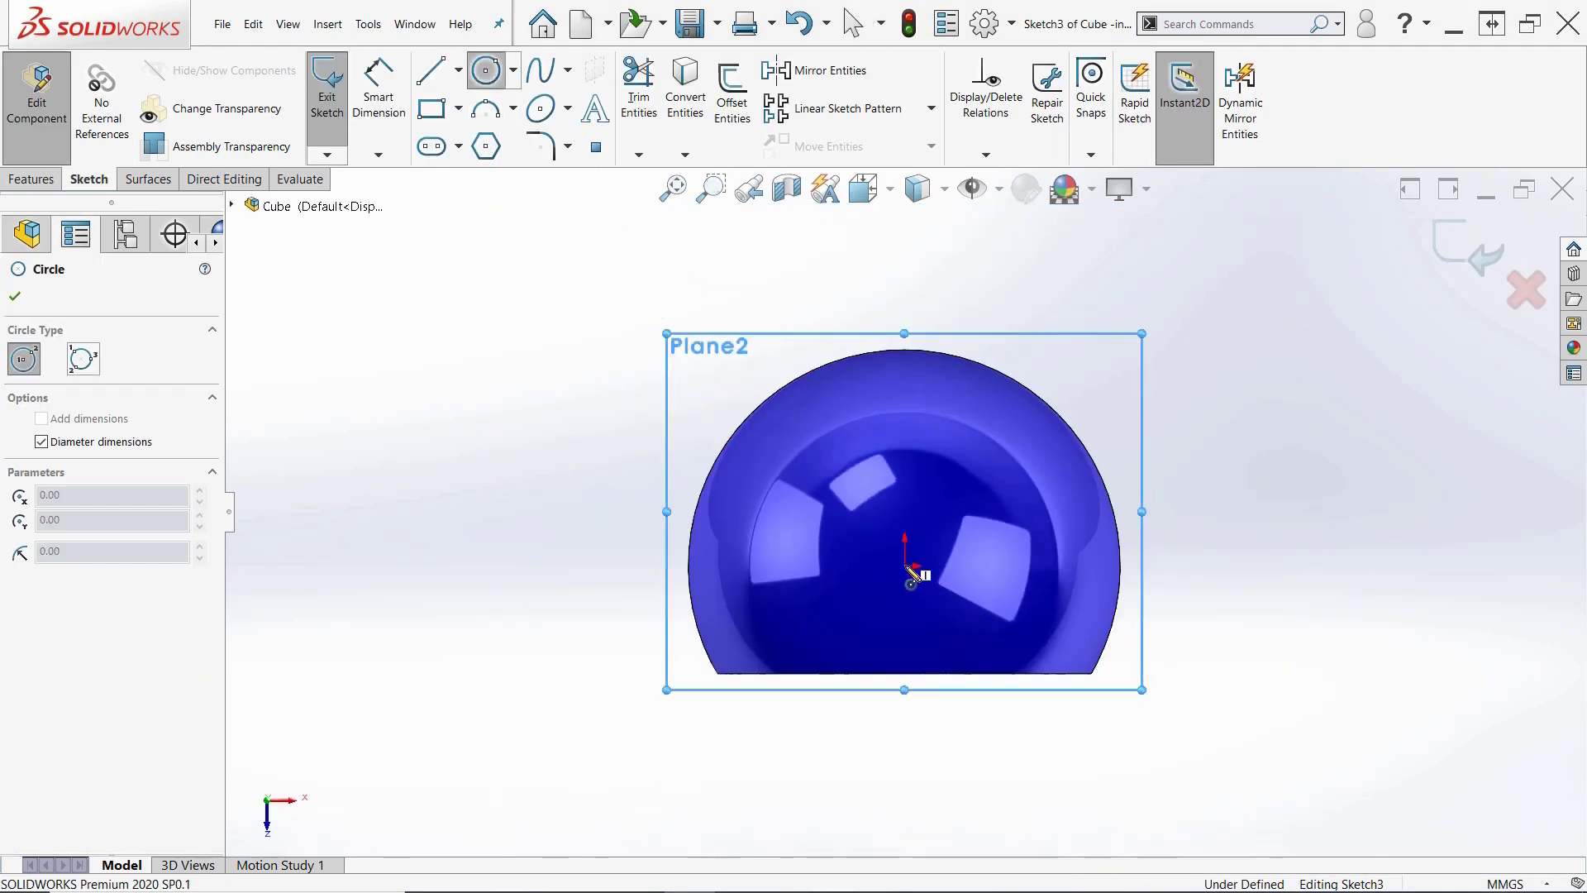
pyautogui.click(904, 566)
pyautogui.click(1148, 404)
pyautogui.press('Escape')
# Create a planar surface from the large circle and cut off the sphere's upper cap with that surface.
pyautogui.click(145, 179)
pyautogui.click(702, 73)
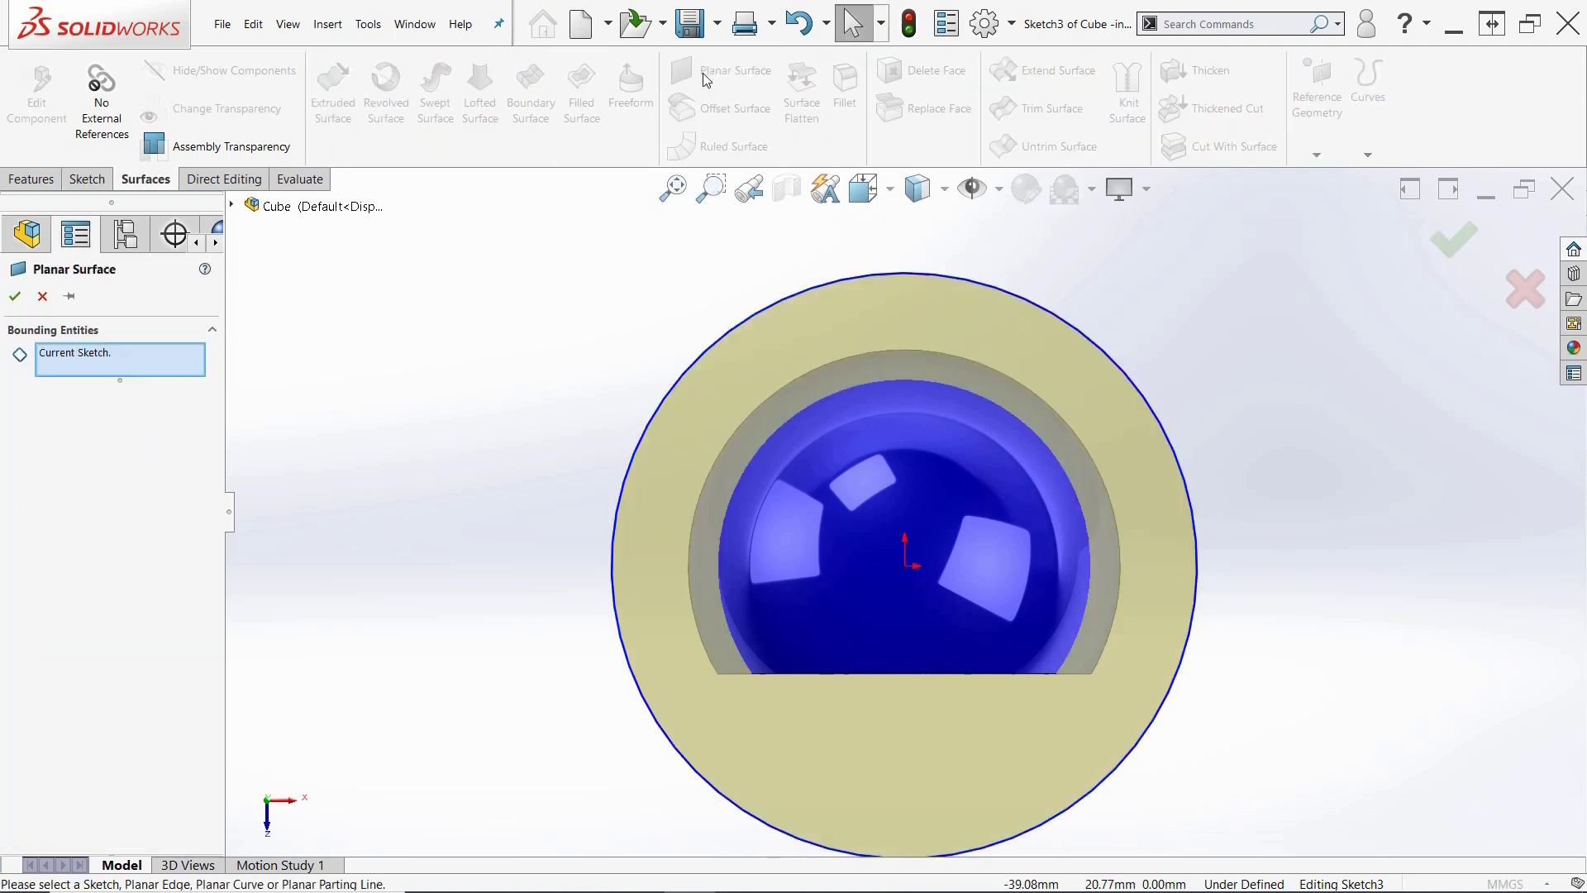
pyautogui.click(14, 296)
pyautogui.click(1192, 149)
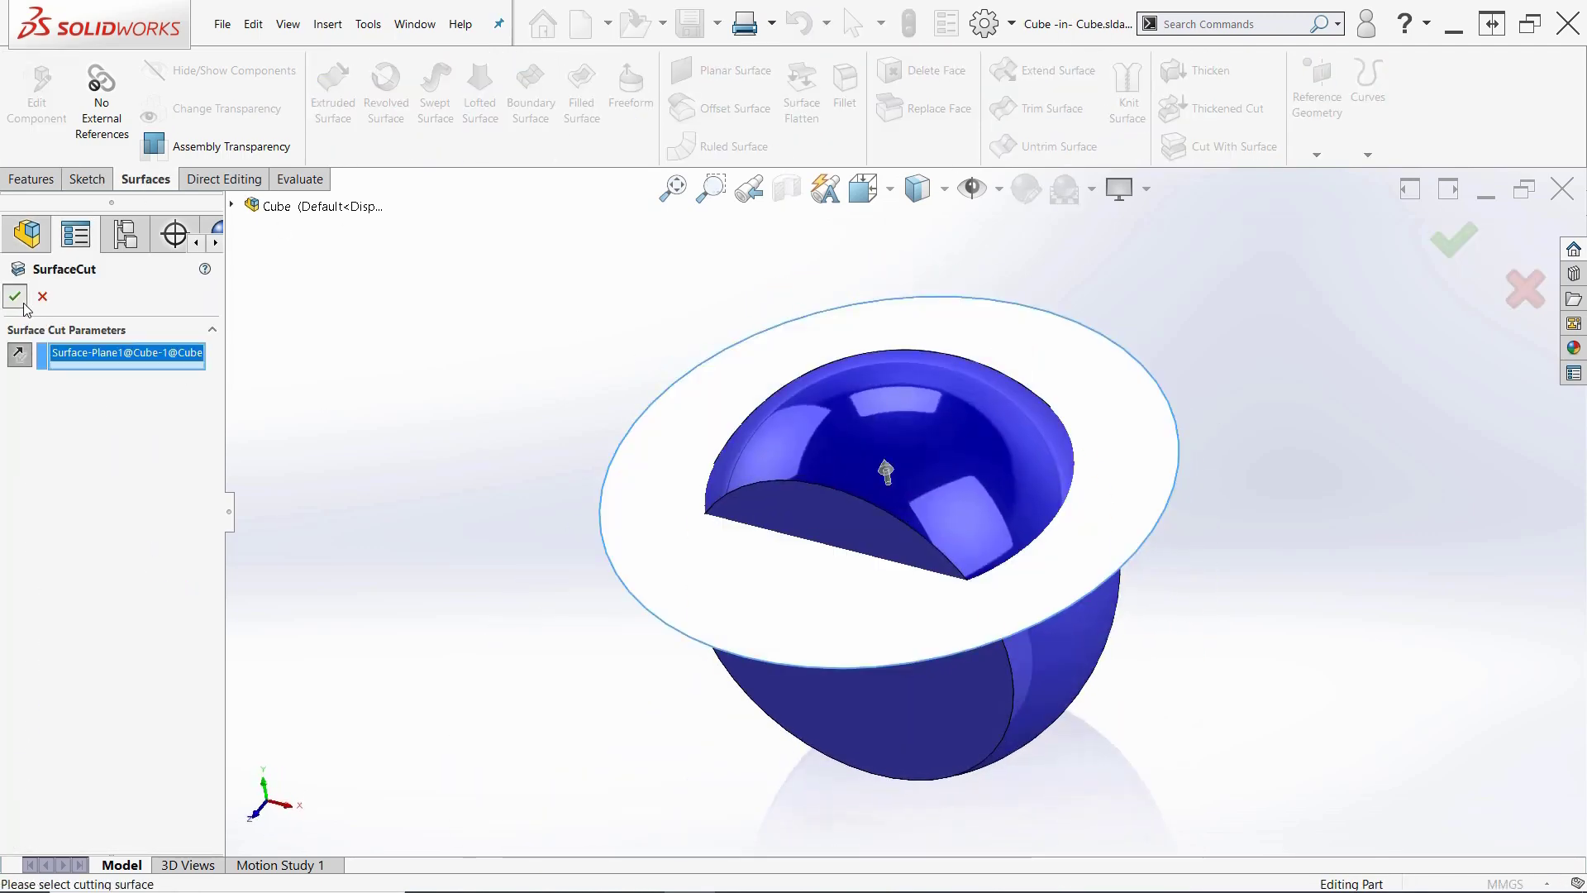
pyautogui.click(15, 296)
# Copy the planar surface body and rotate the copy by 90 degrees about the Z axis.
pyautogui.click(236, 180)
pyautogui.click(382, 95)
pyautogui.moveTo(830, 374); pyautogui.dragTo(774, 450)
pyautogui.write('90')
pyautogui.press('Return')
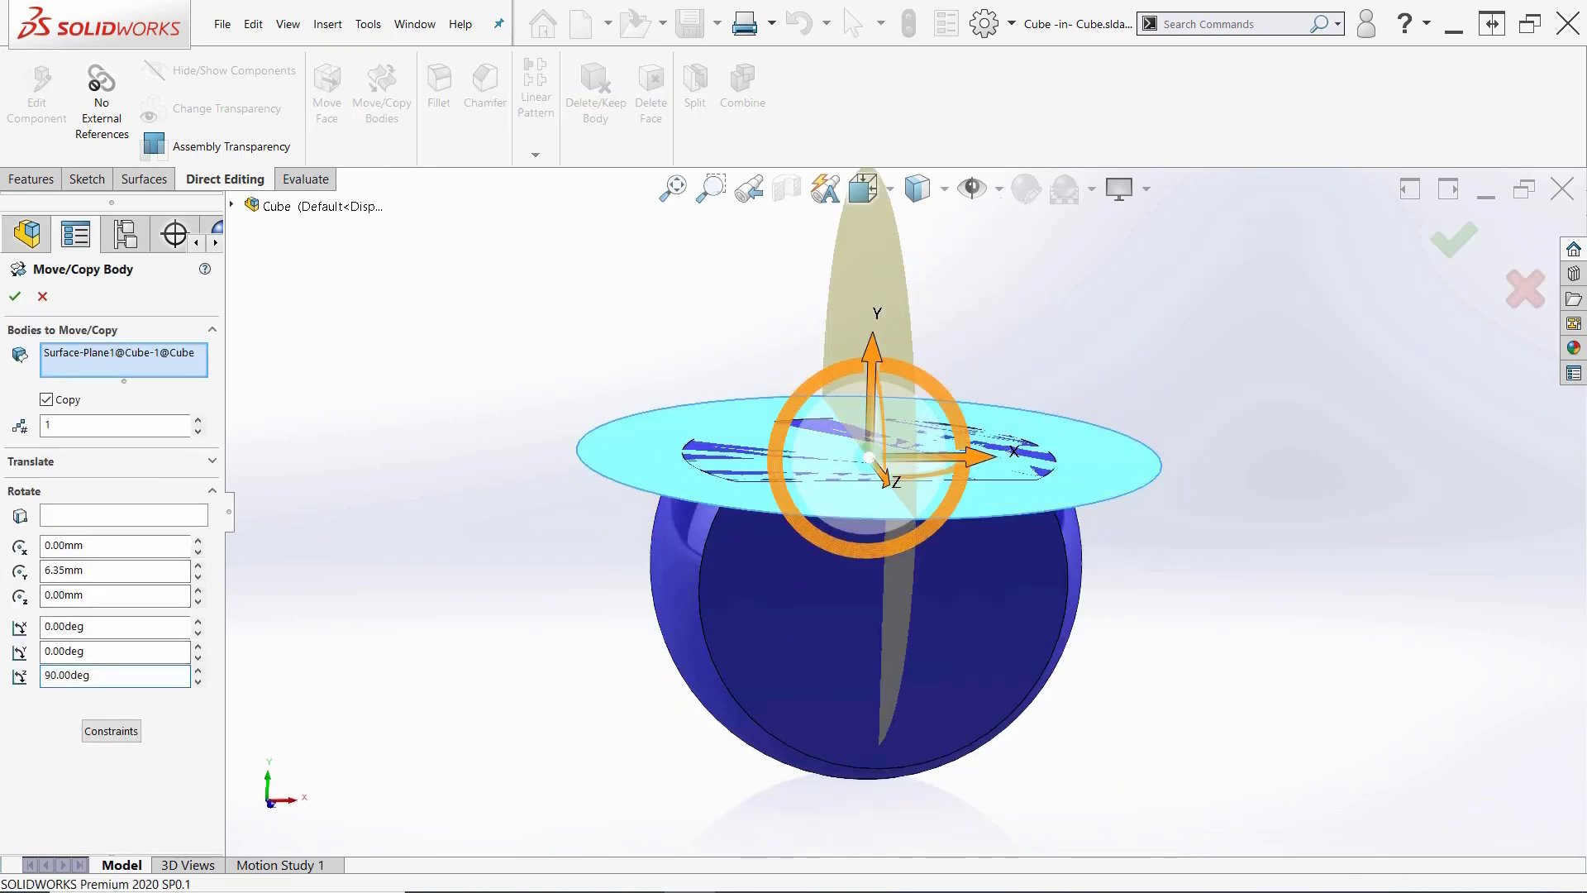
pyautogui.press('Return')
# Copy the vertical surface 6.35 mm in the negative X direction and cut away the sphere's left cap with the copy.
pyautogui.click(378, 142)
pyautogui.click(879, 324)
pyautogui.moveTo(924, 462); pyautogui.dragTo(836, 463)
pyautogui.write('-6.25')
pyautogui.press('Return')
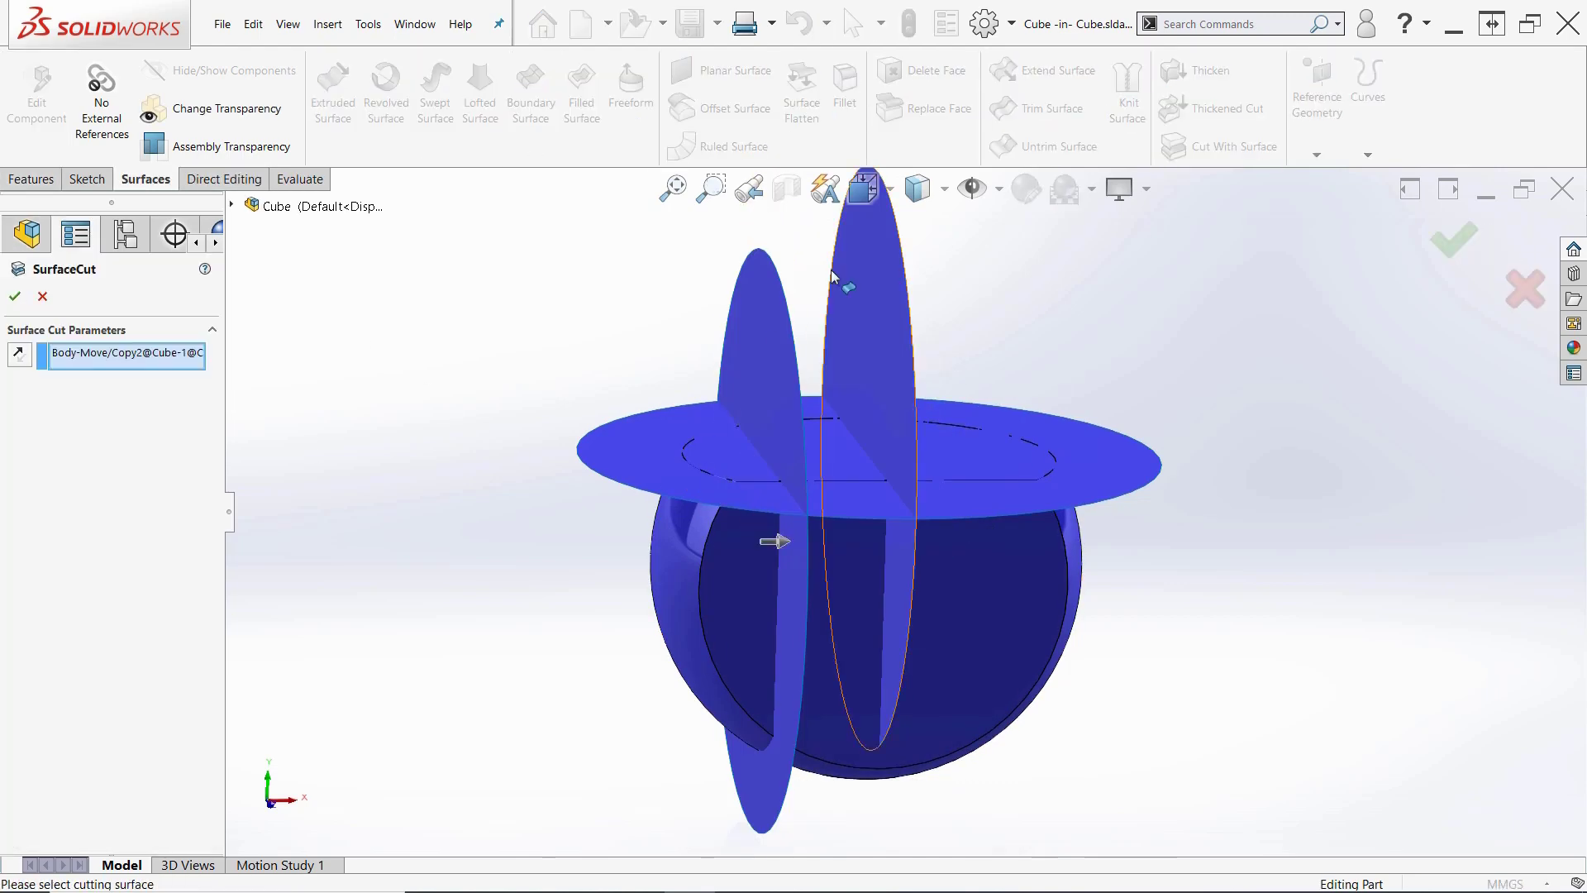
pyautogui.click(15, 295)
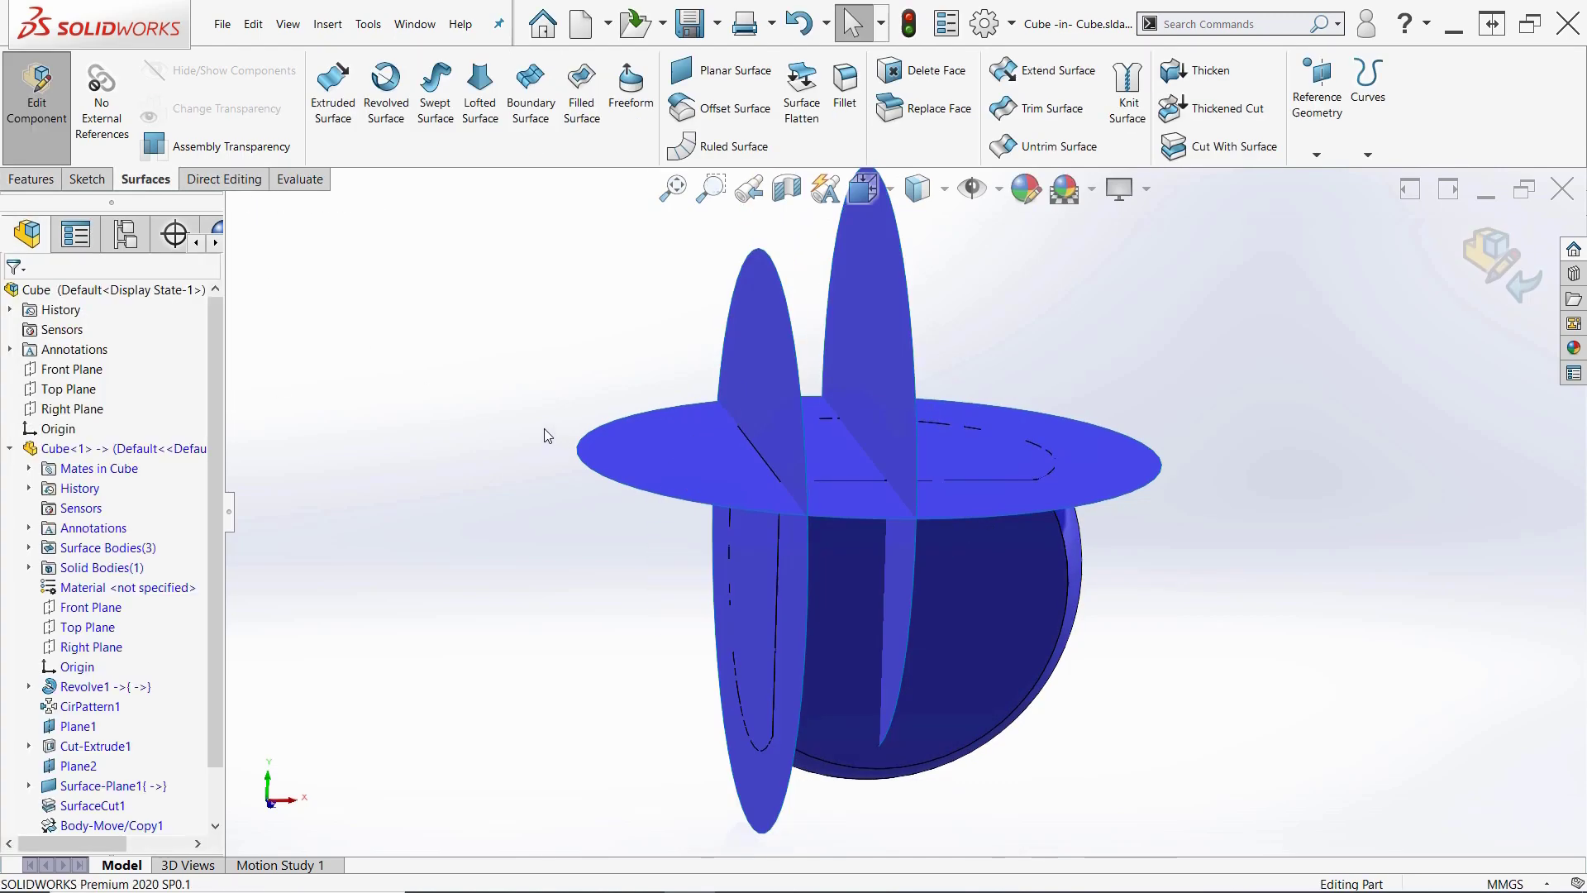
# Start a sketch on the flat front face and draw a six-point spline down through the part, right of the origin.
pyautogui.click(883, 569)
pyautogui.click(1023, 503)
pyautogui.click(968, 371)
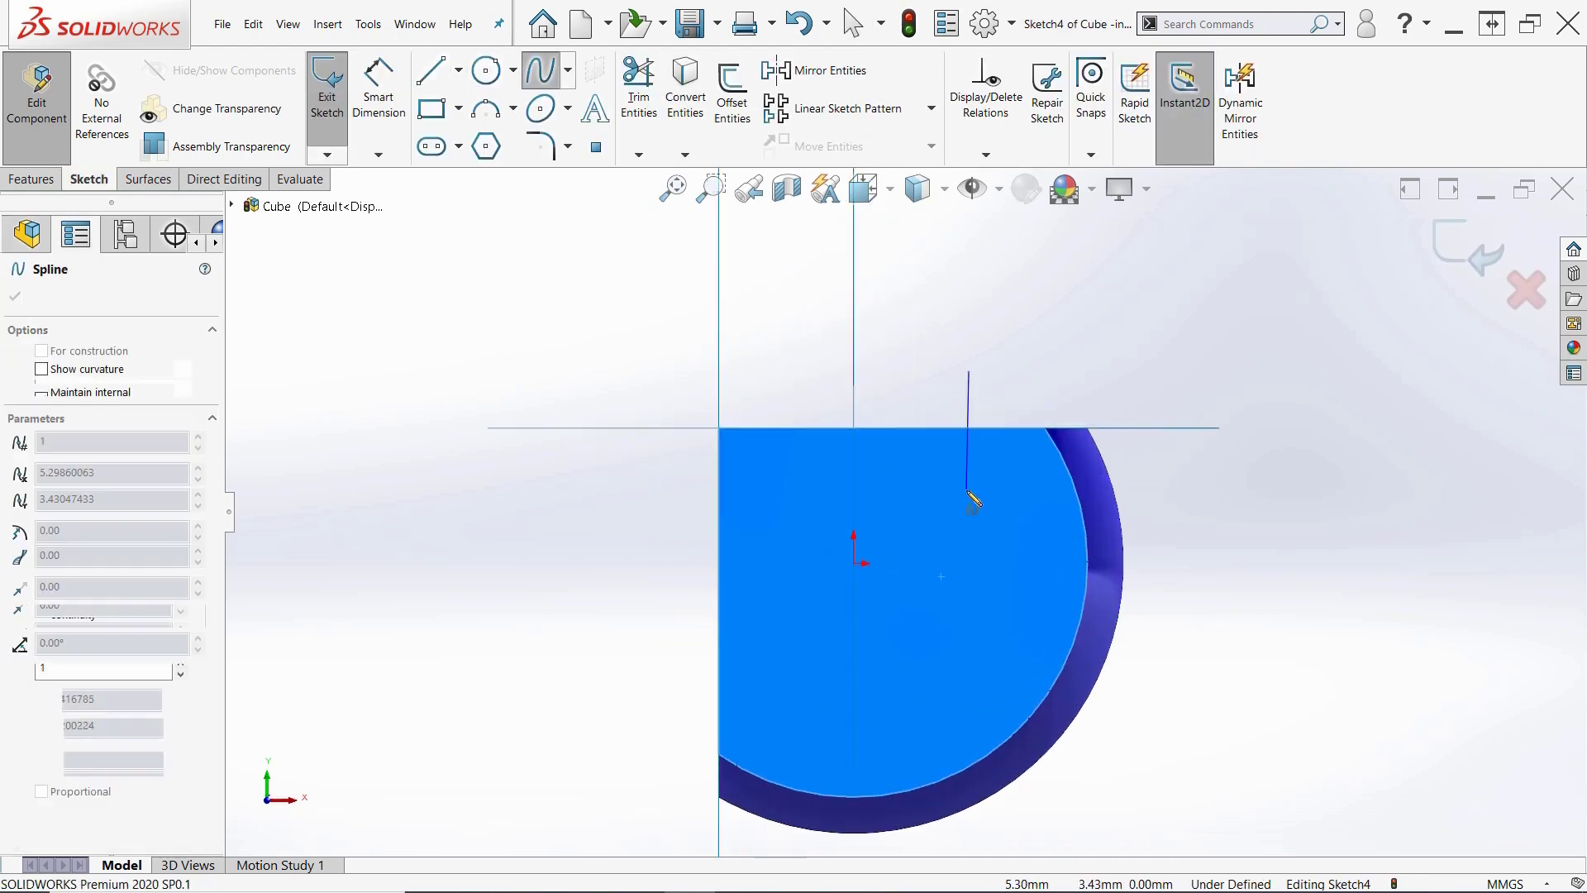
pyautogui.click(966, 492)
pyautogui.click(968, 607)
pyautogui.click(969, 686)
pyautogui.click(950, 746)
pyautogui.keyDown('ctrl'); pyautogui.moveTo(968, 806); pyautogui.dragTo(920, 690, button='middle'); pyautogui.keyUp('ctrl')
pyautogui.click(921, 739)
pyautogui.press('Escape')
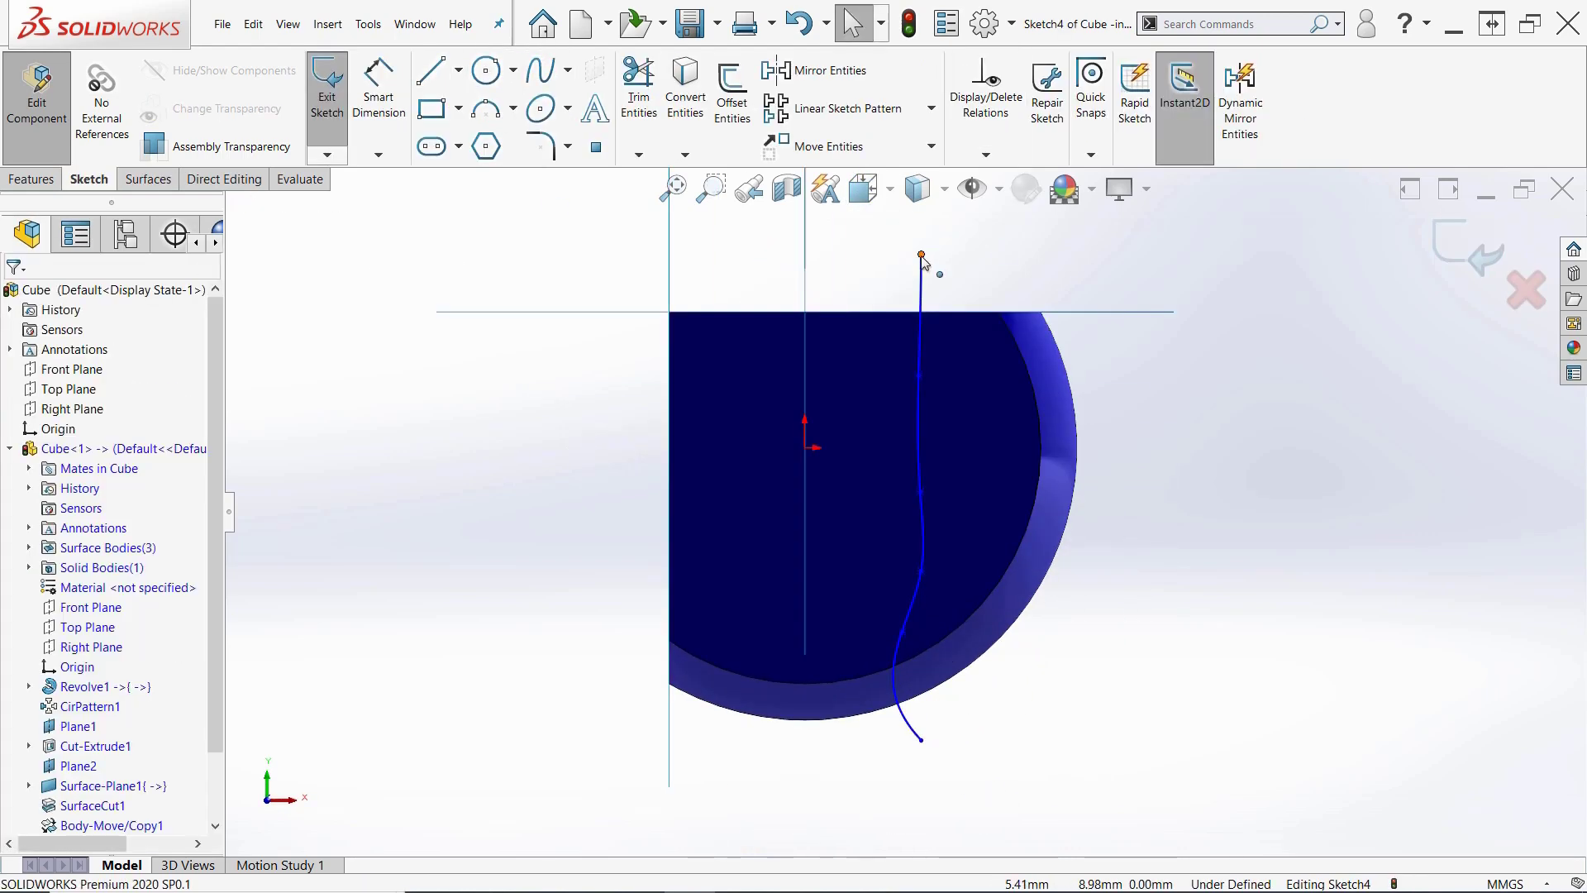
# Straighten the spline by aligning its neighbouring points vertically, pair by pair from the upper end to the lower end.
pyautogui.click(921, 255)
pyautogui.keyDown('ctrl'); pyautogui.click(919, 375); pyautogui.keyUp('ctrl')
pyautogui.click(995, 251)
pyautogui.click(920, 492)
pyautogui.keyDown('ctrl'); pyautogui.click(919, 376); pyautogui.keyUp('ctrl')
pyautogui.click(995, 251)
pyautogui.click(921, 570)
pyautogui.keyDown('ctrl'); pyautogui.click(919, 491); pyautogui.keyUp('ctrl')
pyautogui.click(995, 369)
pyautogui.click(903, 632)
pyautogui.keyDown('ctrl'); pyautogui.click(919, 570); pyautogui.keyUp('ctrl')
pyautogui.click(995, 446)
pyautogui.click(920, 740)
pyautogui.keyDown('ctrl'); pyautogui.click(919, 632); pyautogui.keyUp('ctrl')
pyautogui.click(995, 510)
pyautogui.click(1098, 744)
# Dimension the spline's horizontal distance from the origin to .25".
pyautogui.moveTo(1099, 744); pyautogui.dragTo(1095, 645, button='right')
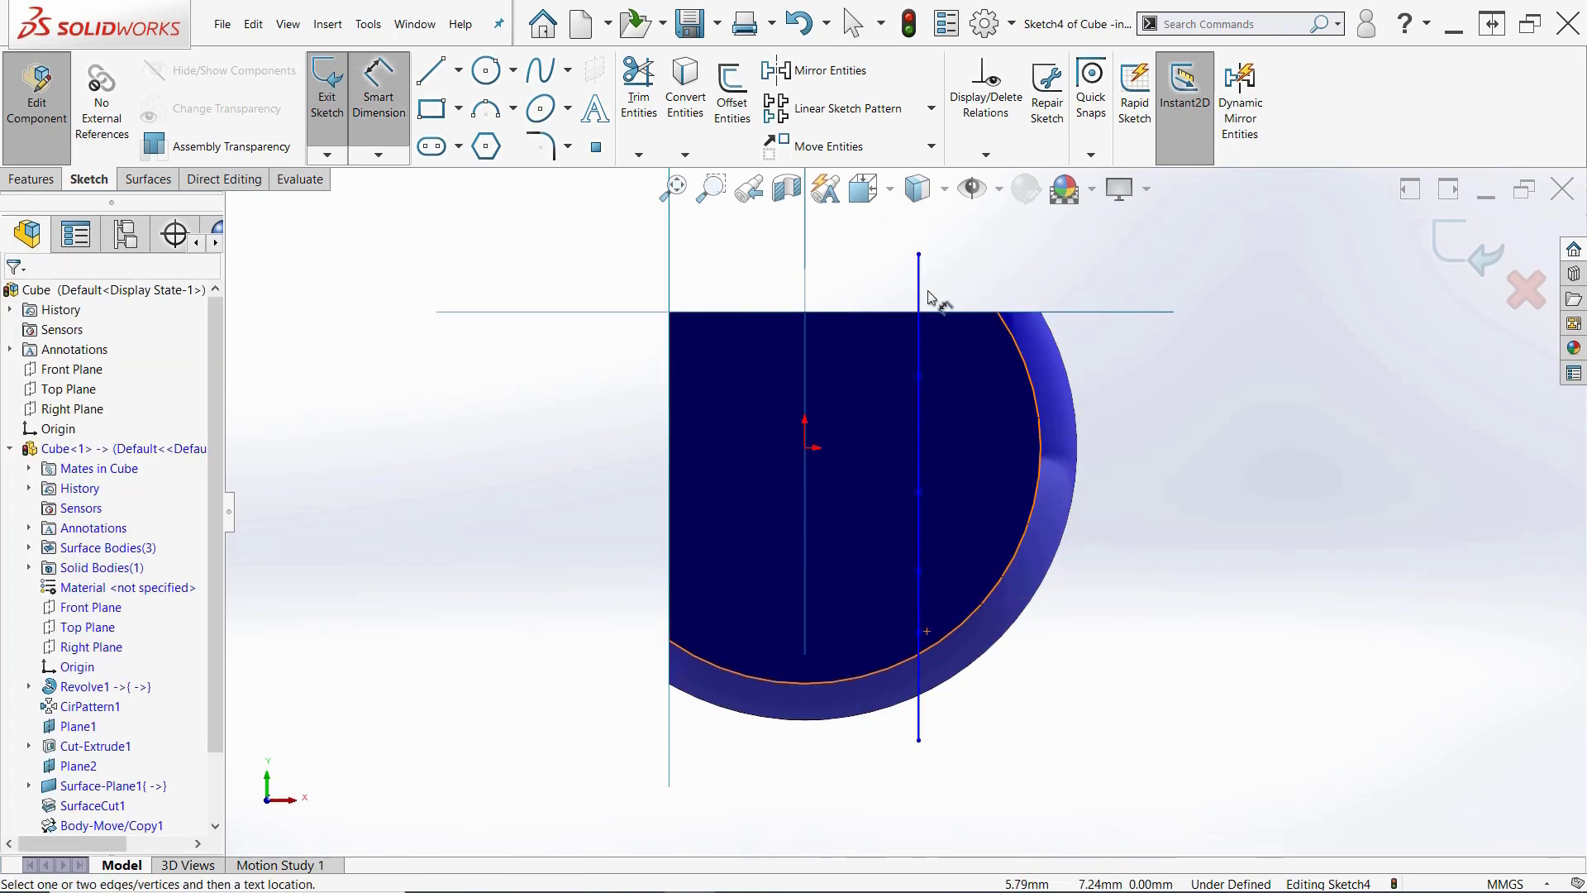
pyautogui.click(919, 266)
pyautogui.click(806, 447)
pyautogui.click(866, 244)
pyautogui.write('.25"')
pyautogui.press('Return')
# Cut away the side of the part beyond the spline with an extruded cut through the whole body.
pyautogui.click(31, 178)
pyautogui.click(602, 91)
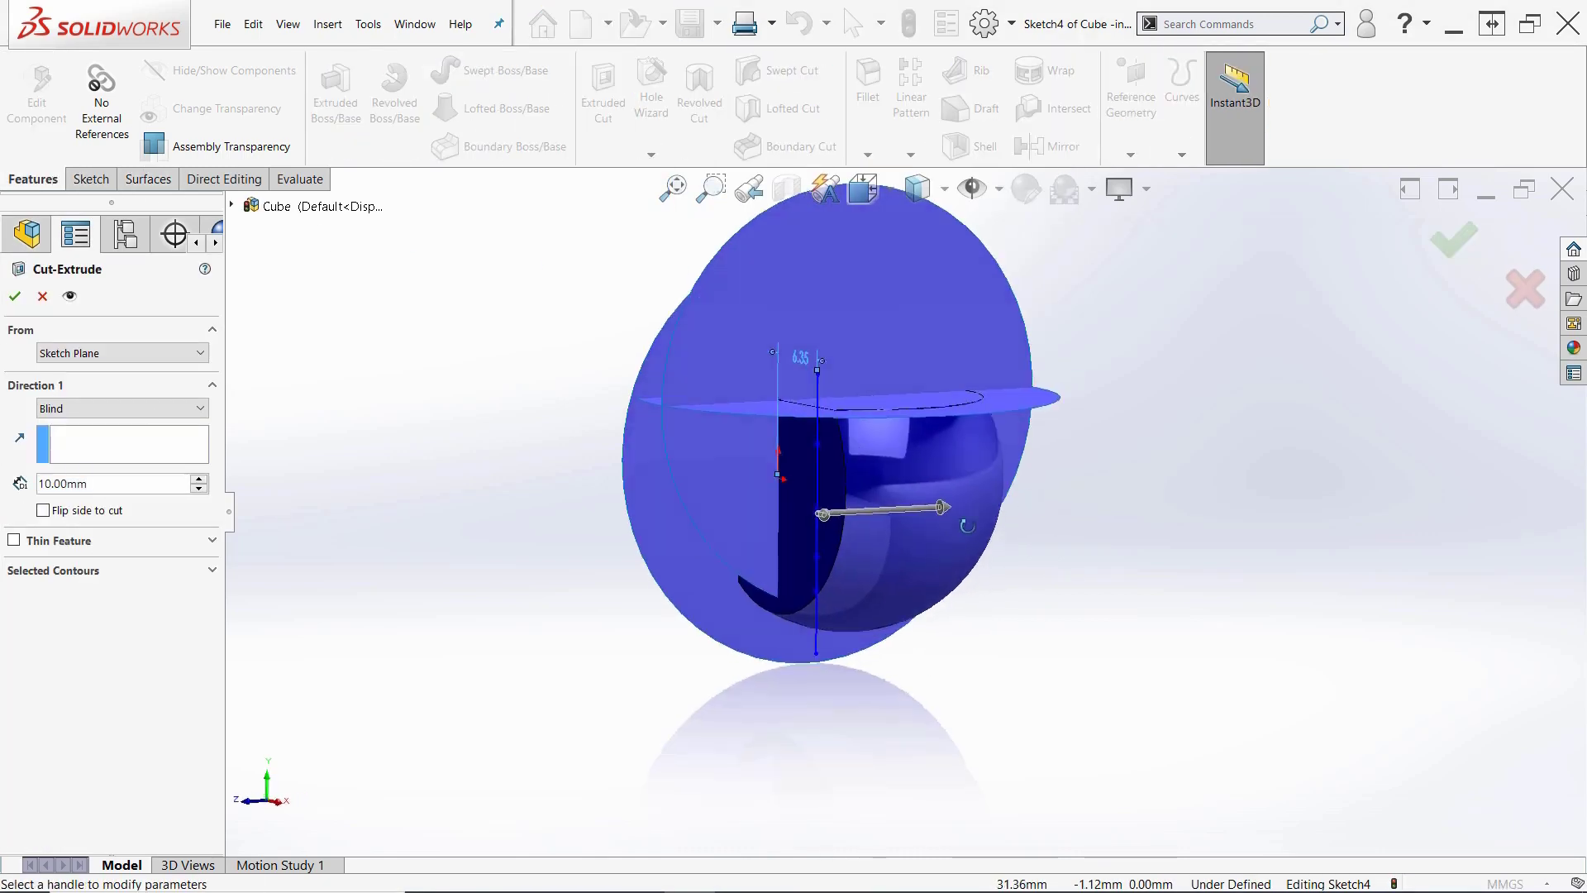
pyautogui.click(97, 455)
pyautogui.press('Return')
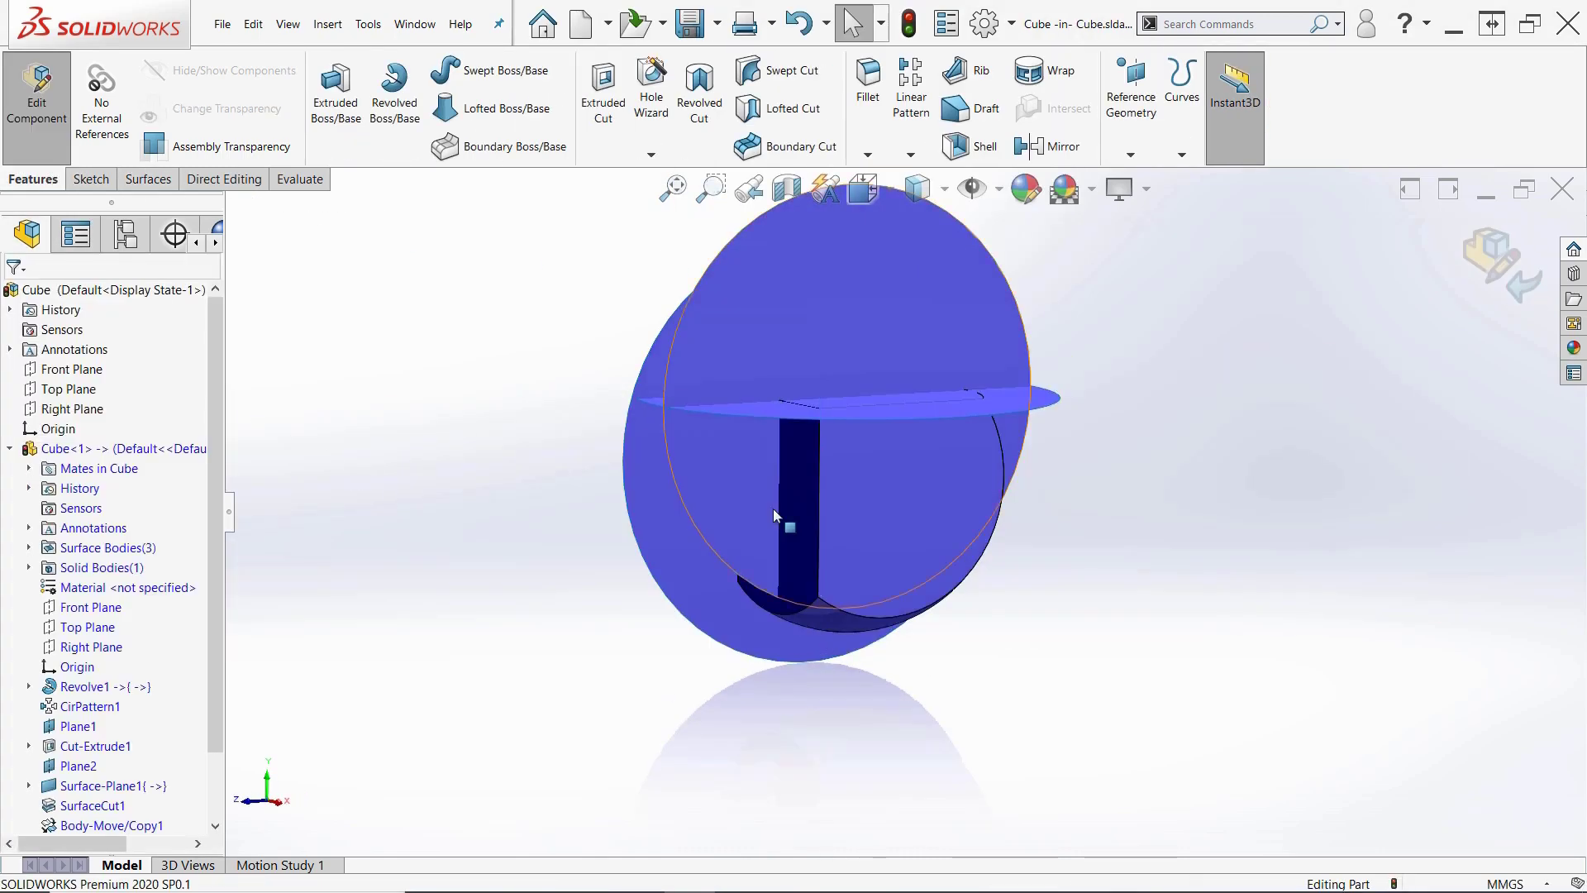
# Start a sketch on the flat front face and draw a wide rectangle covering the part's curved lower end.
pyautogui.click(786, 521)
pyautogui.click(877, 426)
pyautogui.scroll(-3, 827, 496)
pyautogui.click(431, 108)
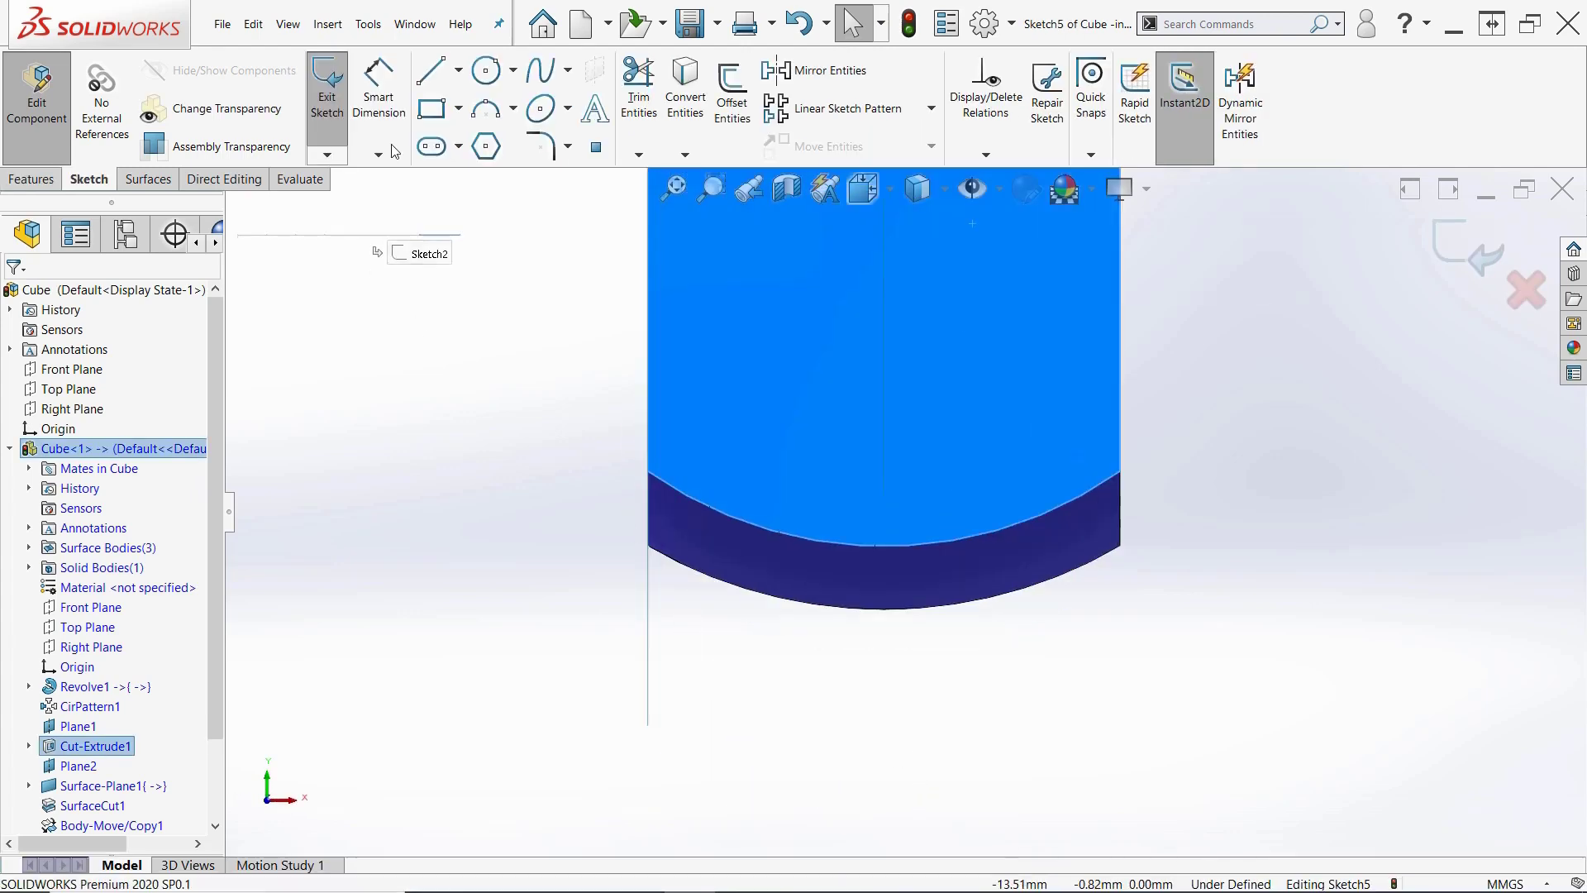
pyautogui.click(413, 488)
pyautogui.click(1205, 649)
pyautogui.click(1436, 763)
pyautogui.press('Escape')
# Make the rectangle's upper edge coincident with the lower left vertex of the front face.
pyautogui.click(648, 471)
pyautogui.keyDown('ctrl'); pyautogui.click(661, 486); pyautogui.keyUp('ctrl')
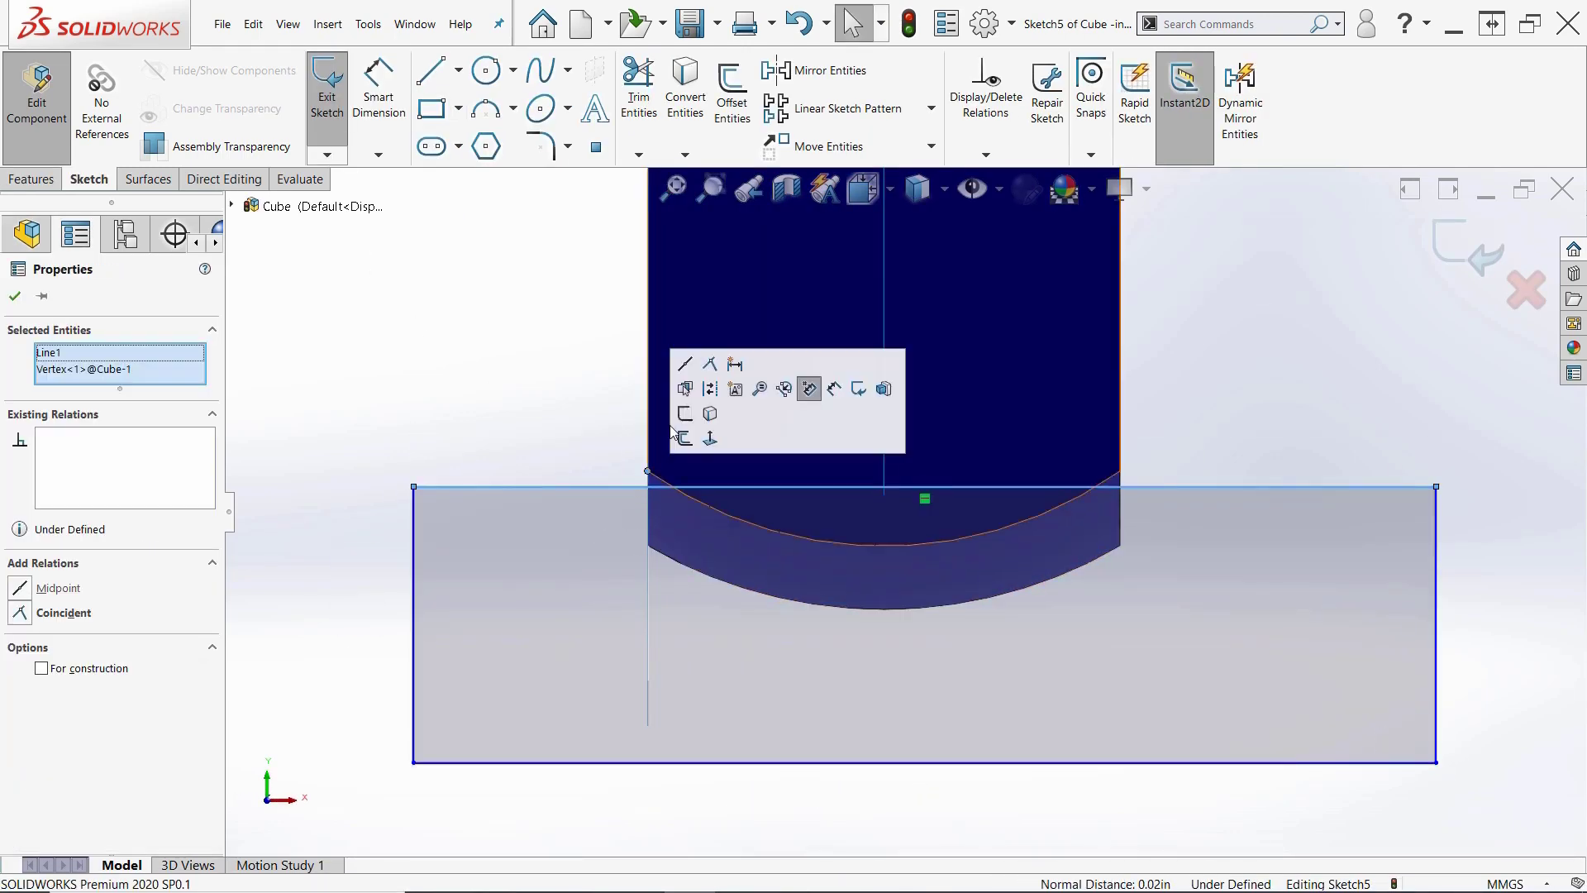
pyautogui.click(709, 366)
pyautogui.click(1227, 415)
# Extrude the rectangle as a boss with Through All in both directions.
pyautogui.click(33, 178)
pyautogui.click(334, 92)
pyautogui.scroll(4, 1075, 471)
pyautogui.moveTo(1148, 458); pyautogui.dragTo(984, 450, button='middle')
pyautogui.click(102, 411)
pyautogui.click(71, 435)
pyautogui.click(14, 567)
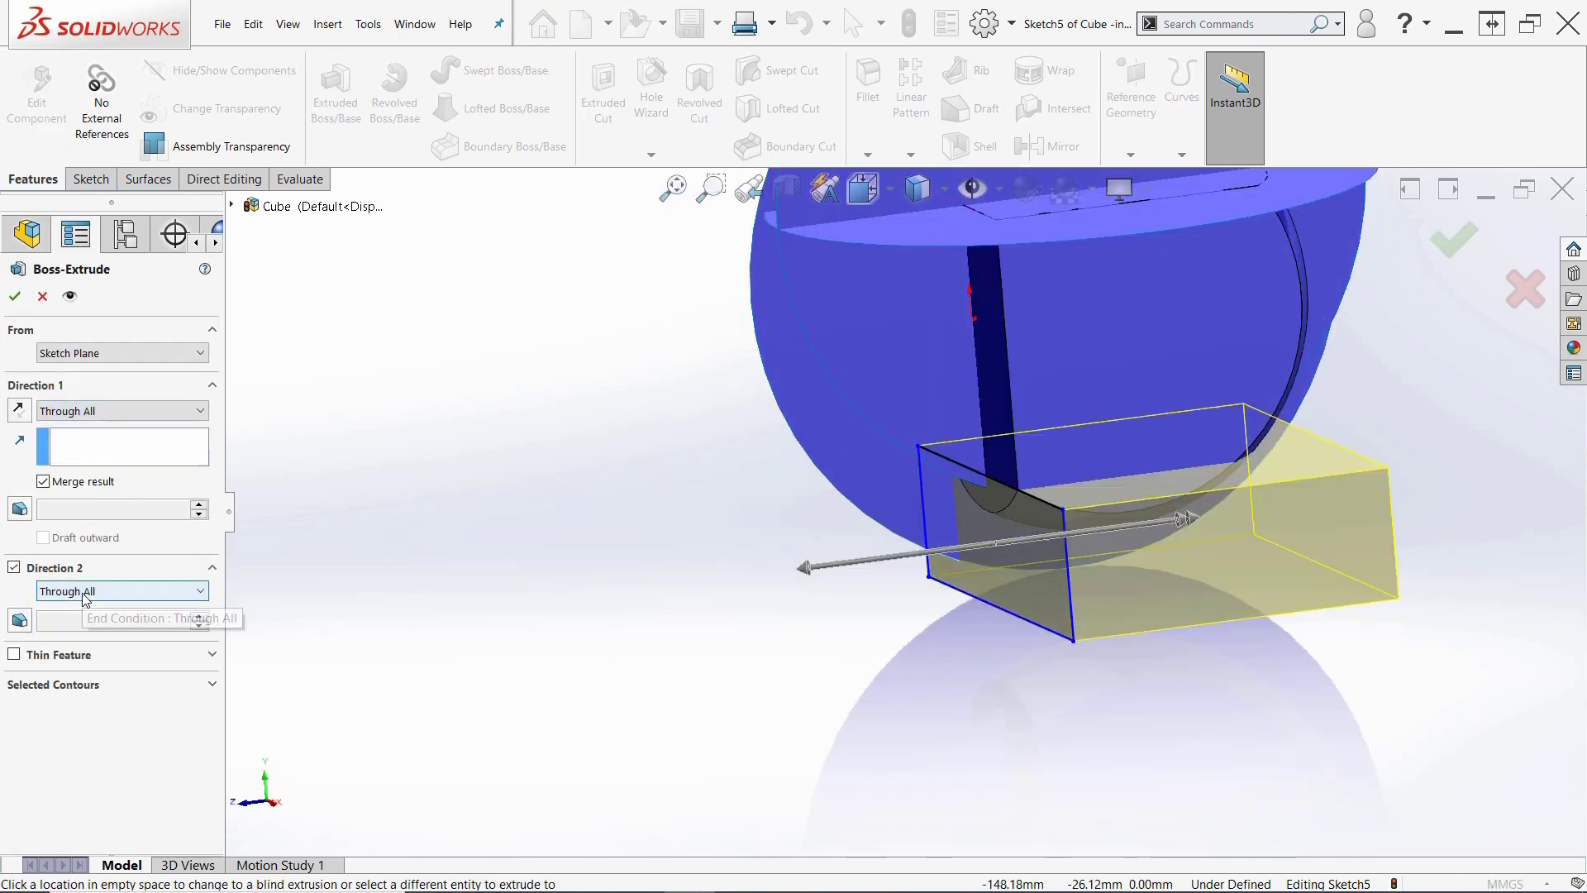
pyautogui.click(15, 296)
# Subtract the extruded block from the rounded main body with Combine.
pyautogui.moveTo(1217, 471); pyautogui.dragTo(1051, 438, button='middle')
pyautogui.click(230, 185)
pyautogui.click(742, 86)
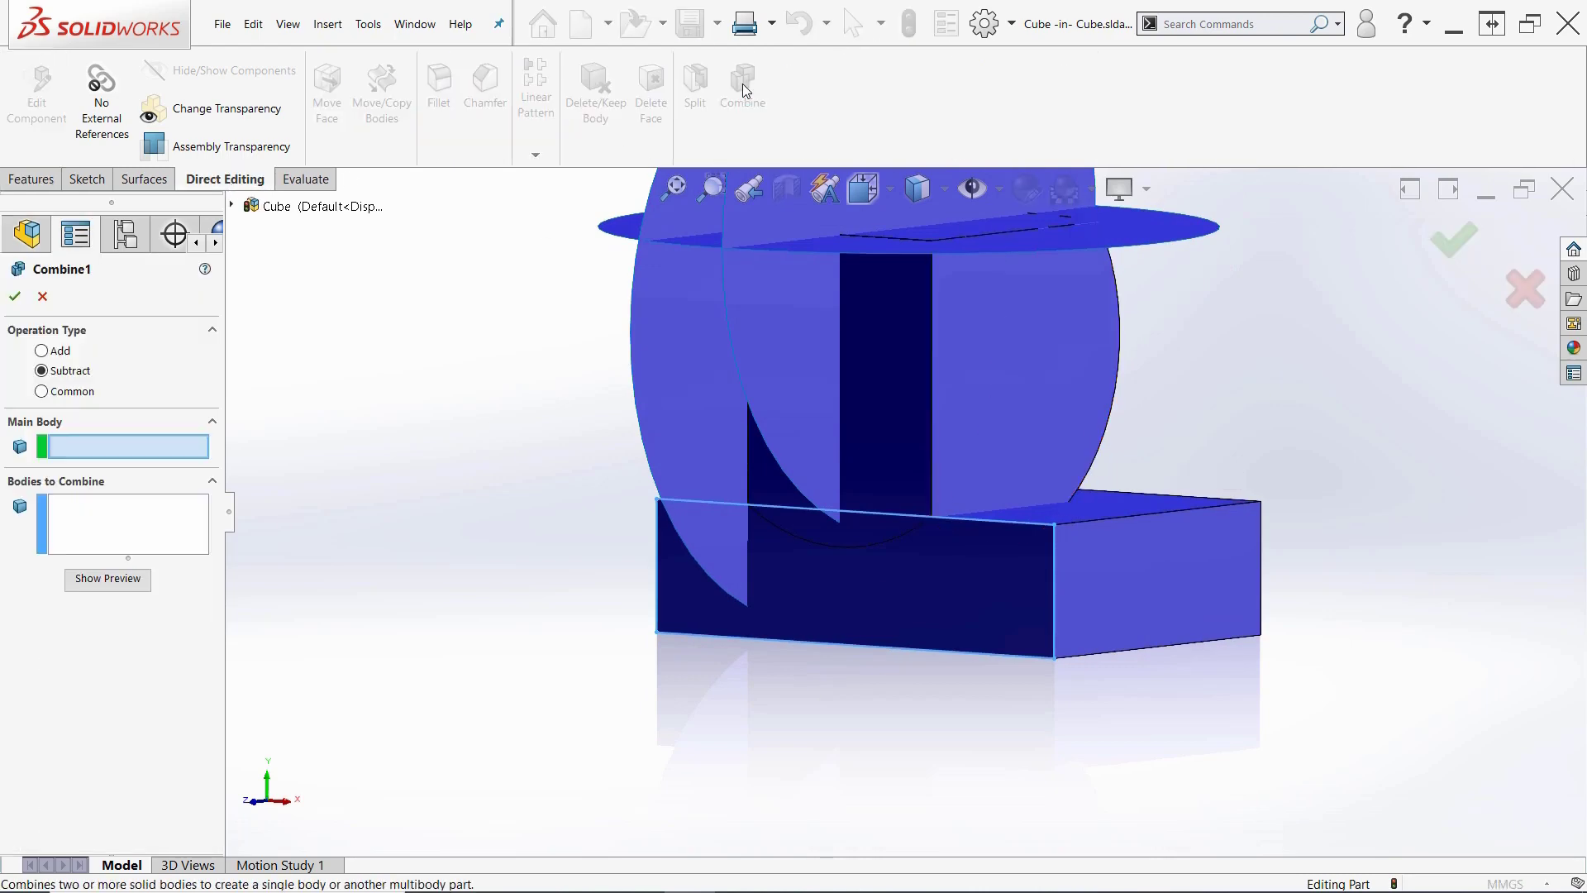
pyautogui.click(768, 513)
pyautogui.click(979, 620)
pyautogui.rightClick(978, 620)
pyautogui.moveTo(991, 579); pyautogui.dragTo(909, 330, button='middle')
pyautogui.scroll(3, 909, 330)
pyautogui.scroll(-2, 1170, 335)
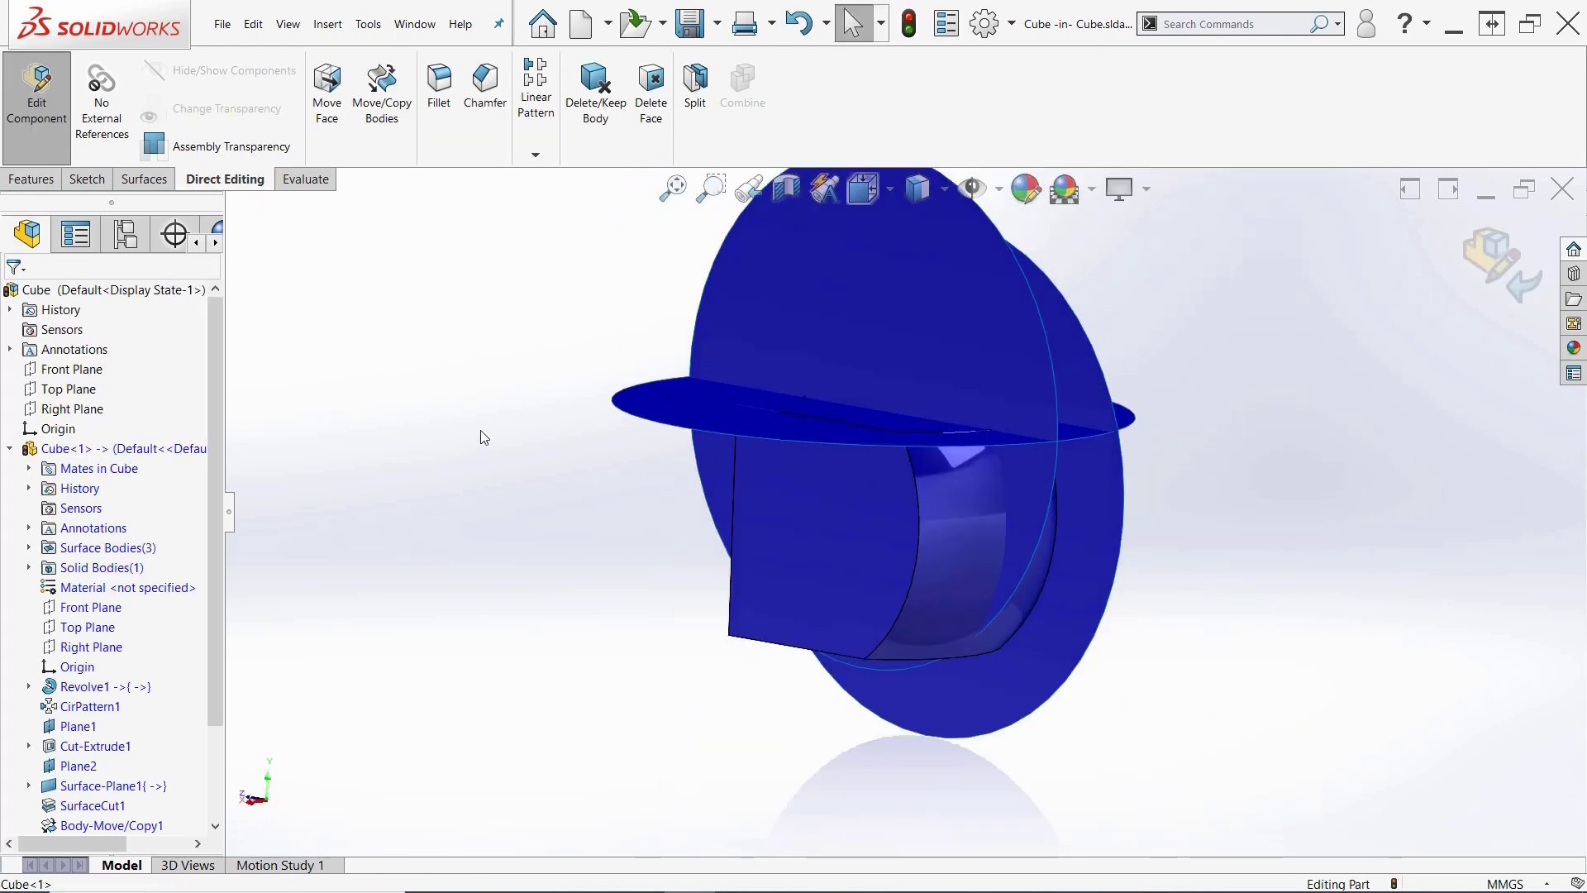
# Delete the three leftover planar surface bodies around the part.
pyautogui.click(599, 87)
pyautogui.click(868, 289)
pyautogui.click(934, 422)
pyautogui.click(1077, 354)
pyautogui.rightClick(1077, 354)
pyautogui.scroll(-2, 1078, 355)
pyautogui.moveTo(1078, 355); pyautogui.dragTo(1045, 459, button='middle')
# Delete the remaining curved face of the solid to leave that side open.
pyautogui.click(650, 86)
pyautogui.click(863, 501)
pyautogui.rightClick(863, 501)
# Start a 3D sketch and draw a closed loop of four lines through the corner vertices of the open side.
pyautogui.click(83, 178)
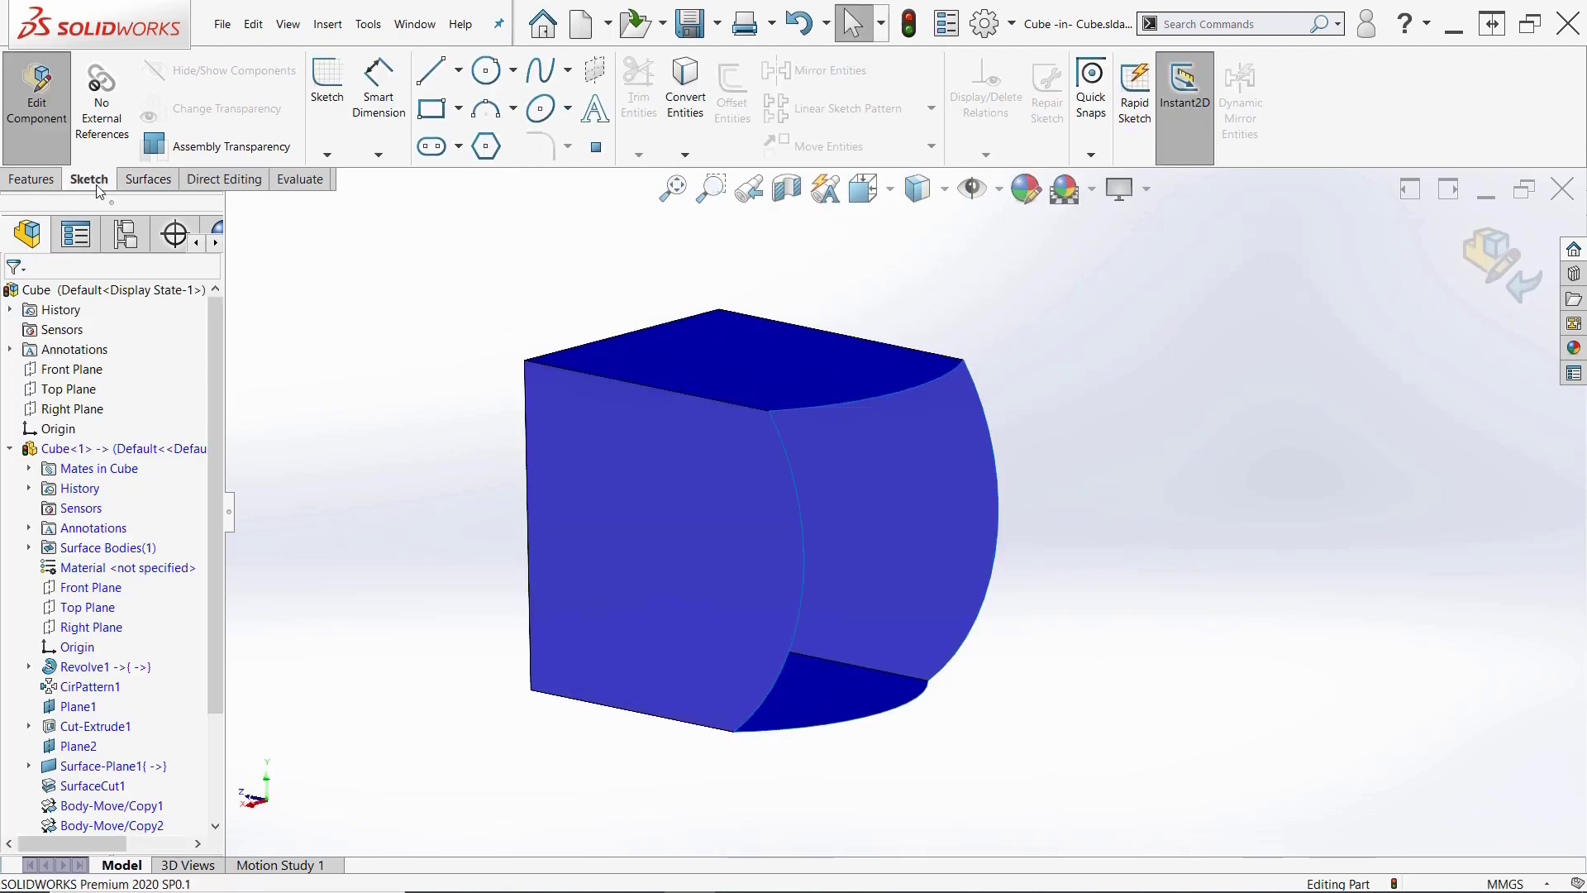
pyautogui.click(374, 197)
pyautogui.click(431, 71)
pyautogui.click(768, 410)
pyautogui.click(963, 359)
pyautogui.click(927, 680)
pyautogui.click(736, 731)
pyautogui.click(769, 411)
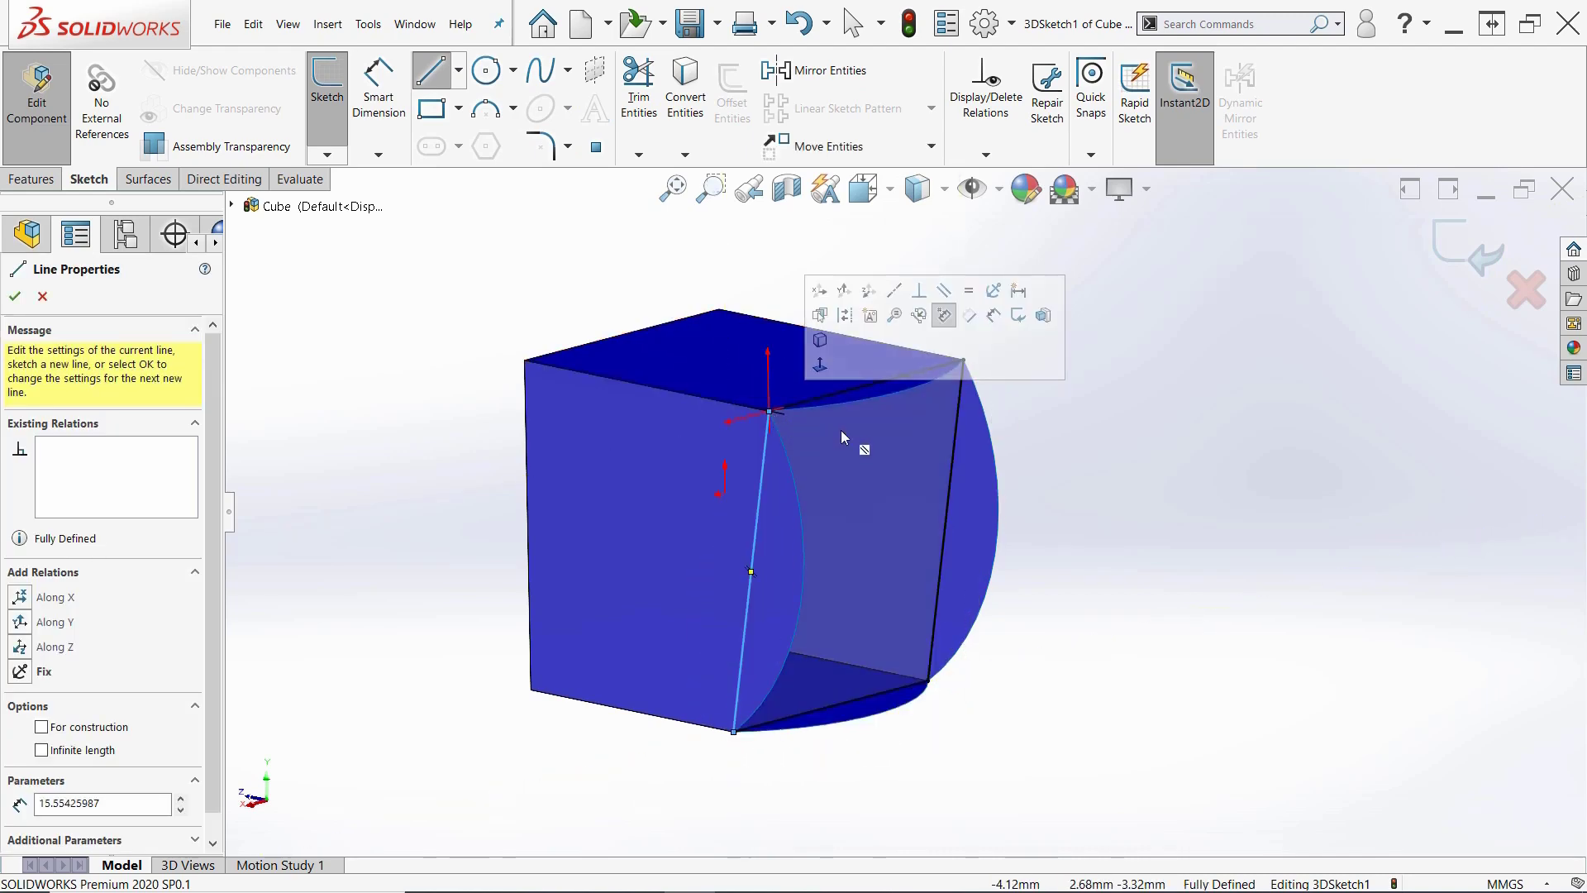
# Start a boundary surface with the two upright sketch lines of the open side as Direction 1 curves.
pyautogui.click(146, 180)
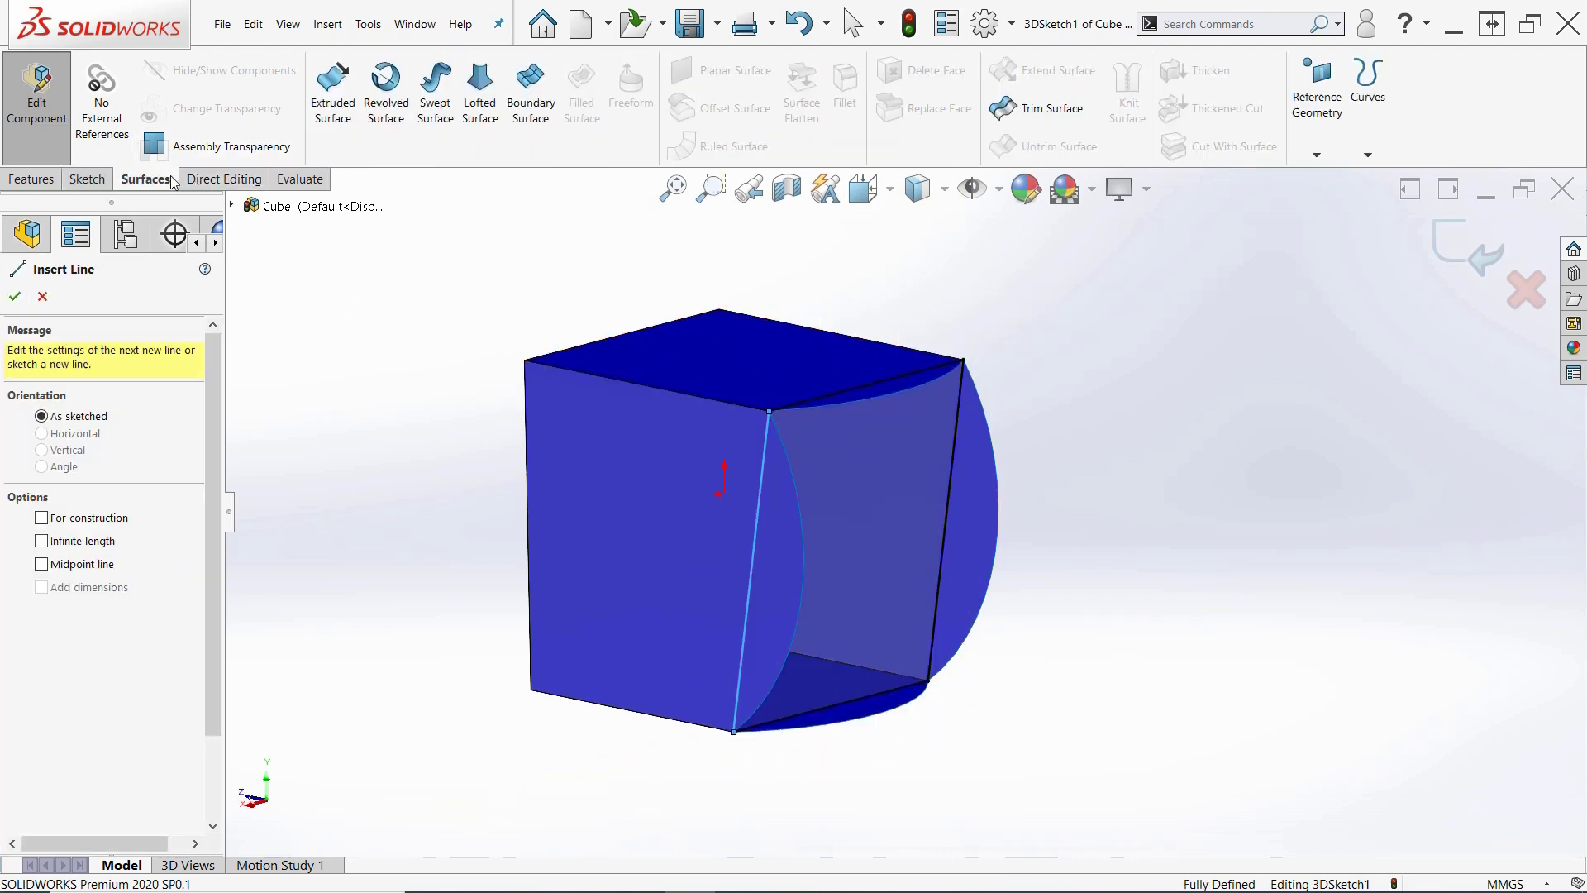
pyautogui.click(522, 87)
pyautogui.click(766, 448)
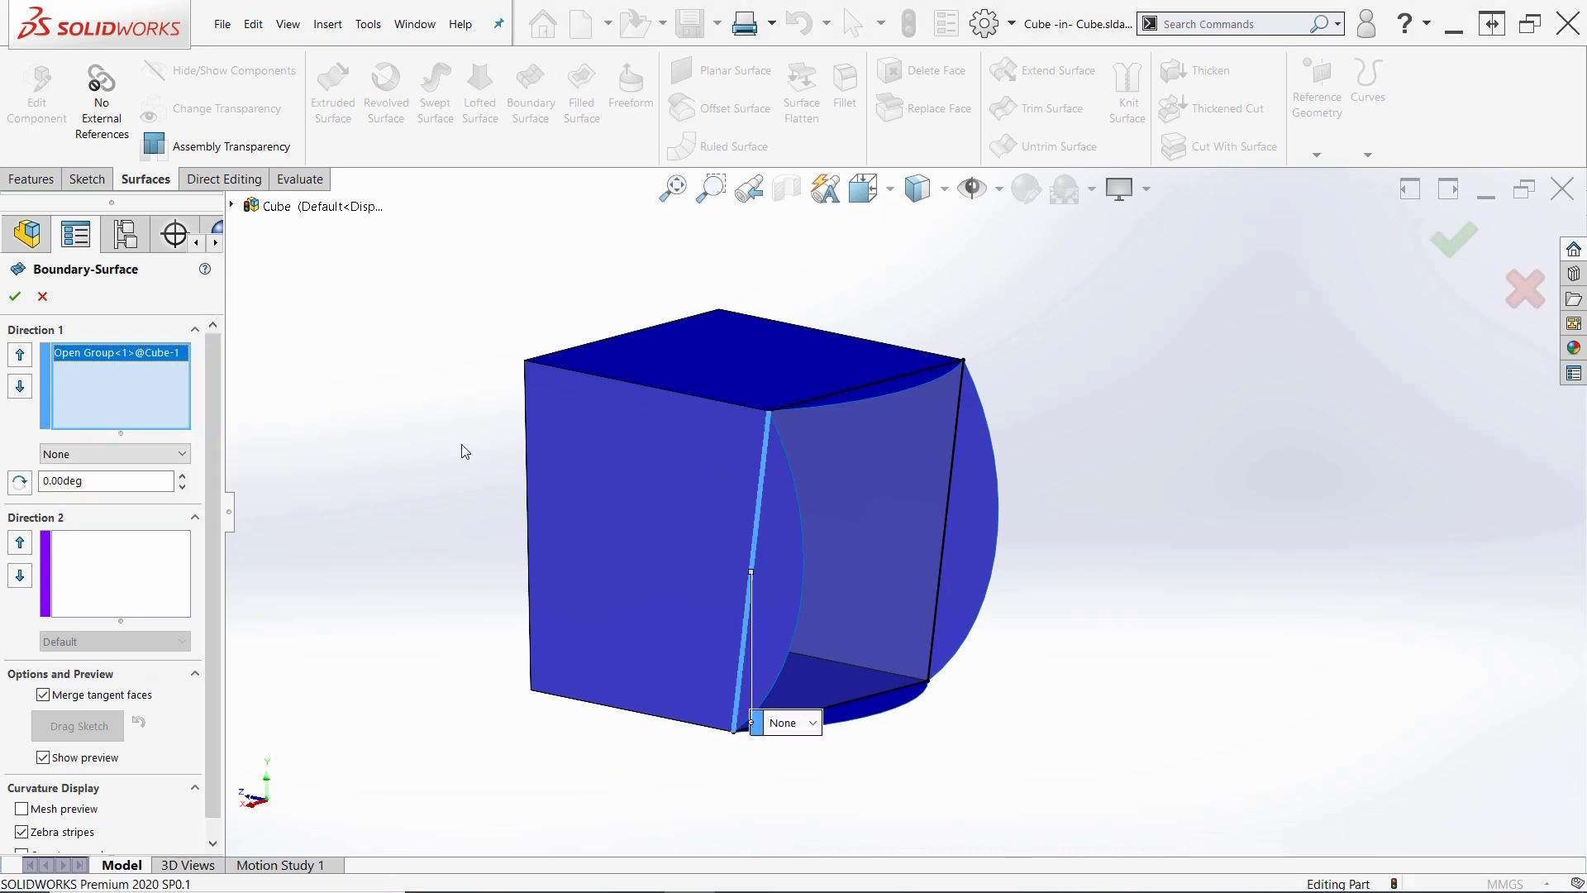
pyautogui.click(954, 437)
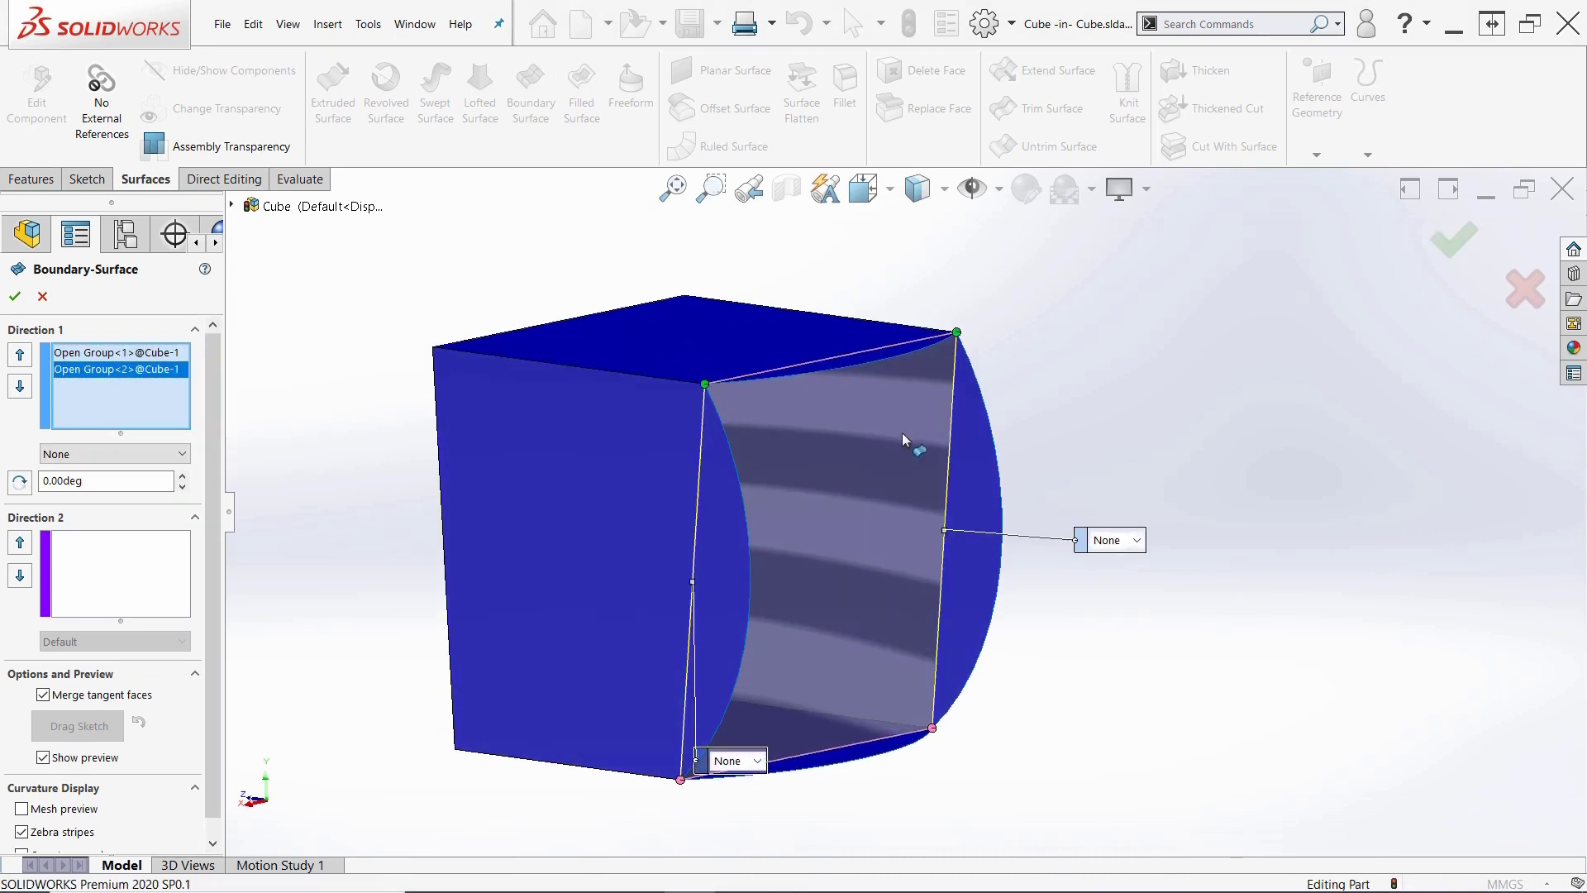
# Add the upper and lower sketch lines as Direction 2 curves and create the boundary surface.
pyautogui.rightClick(114, 579)
pyautogui.click(790, 365)
pyautogui.click(790, 365)
pyautogui.rightClick(124, 667)
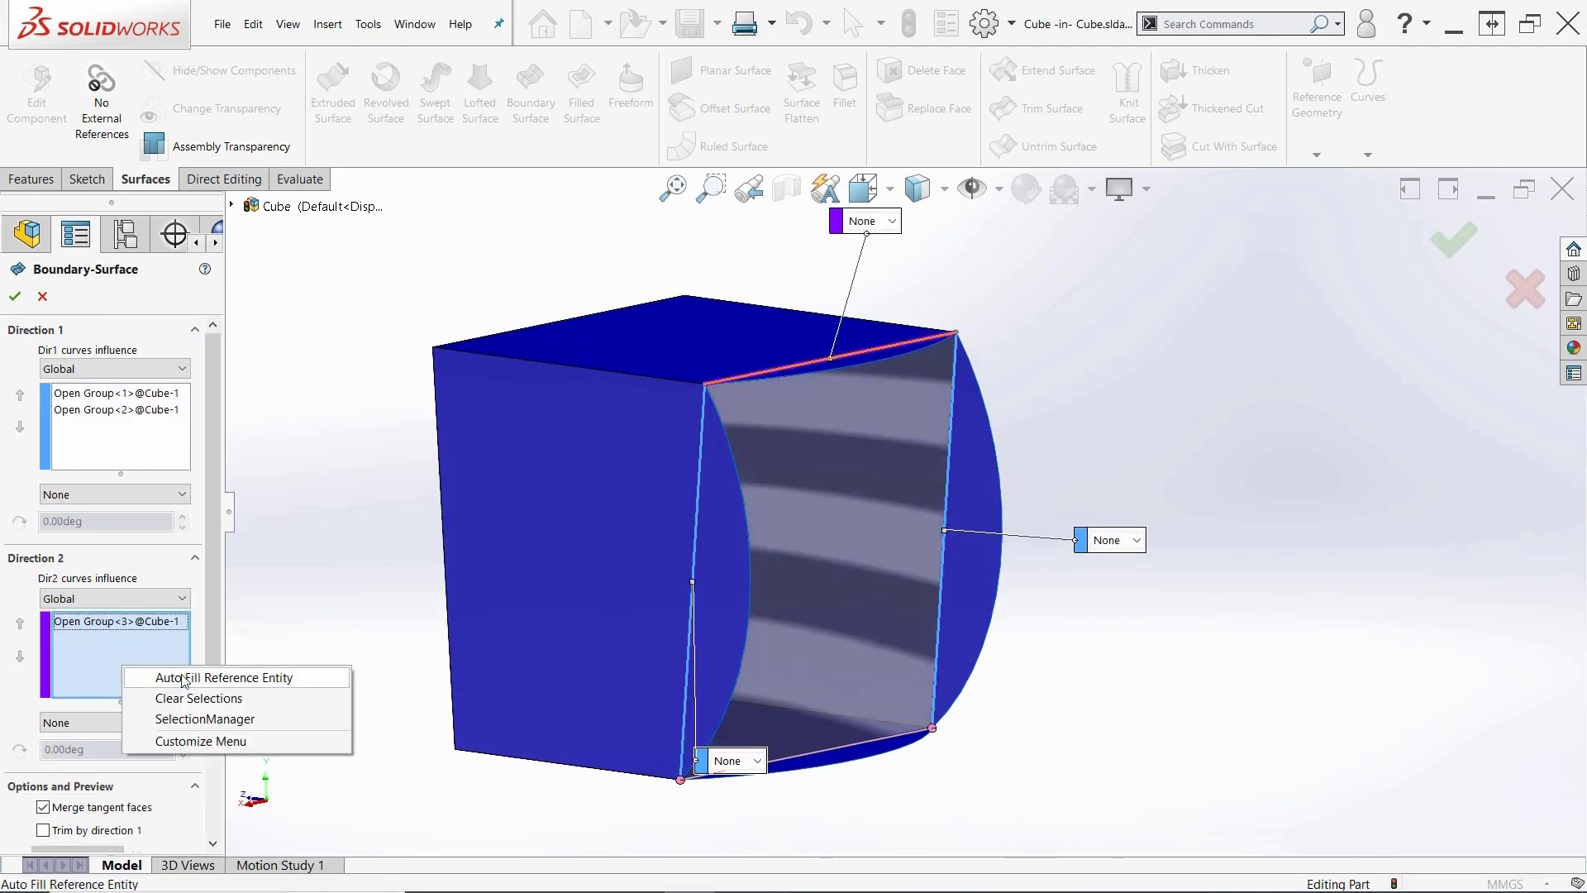
pyautogui.click(204, 719)
pyautogui.click(837, 748)
pyautogui.rightClick(837, 749)
pyautogui.scroll(-1, 837, 748)
pyautogui.click(15, 296)
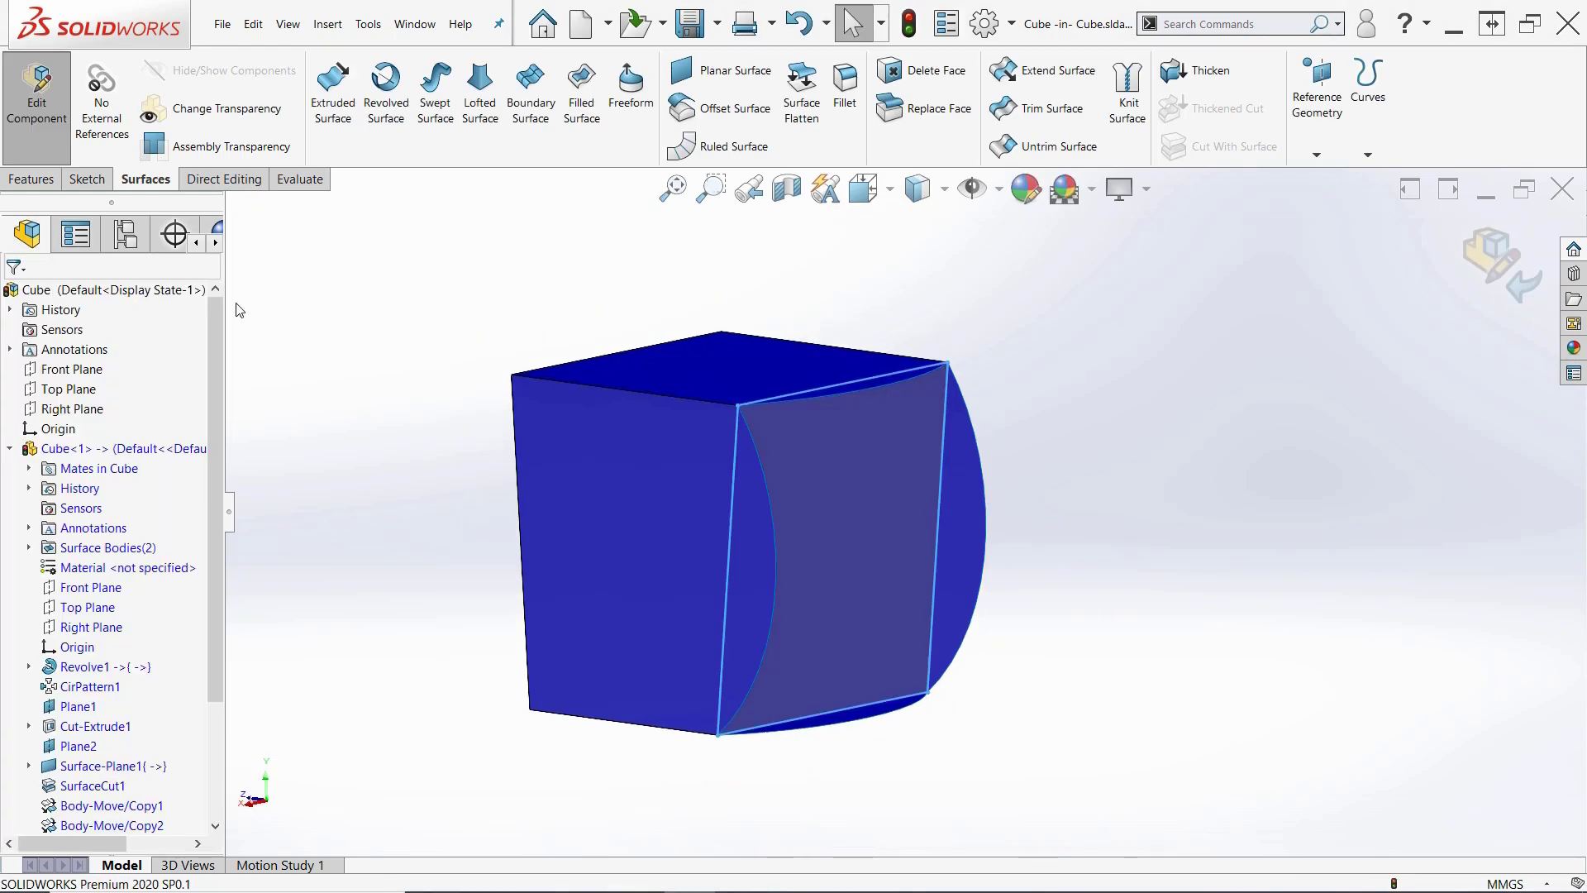
# Extend the boundary surface face by a distance of 9.00 mm as Same surface.
pyautogui.click(1046, 83)
pyautogui.click(871, 504)
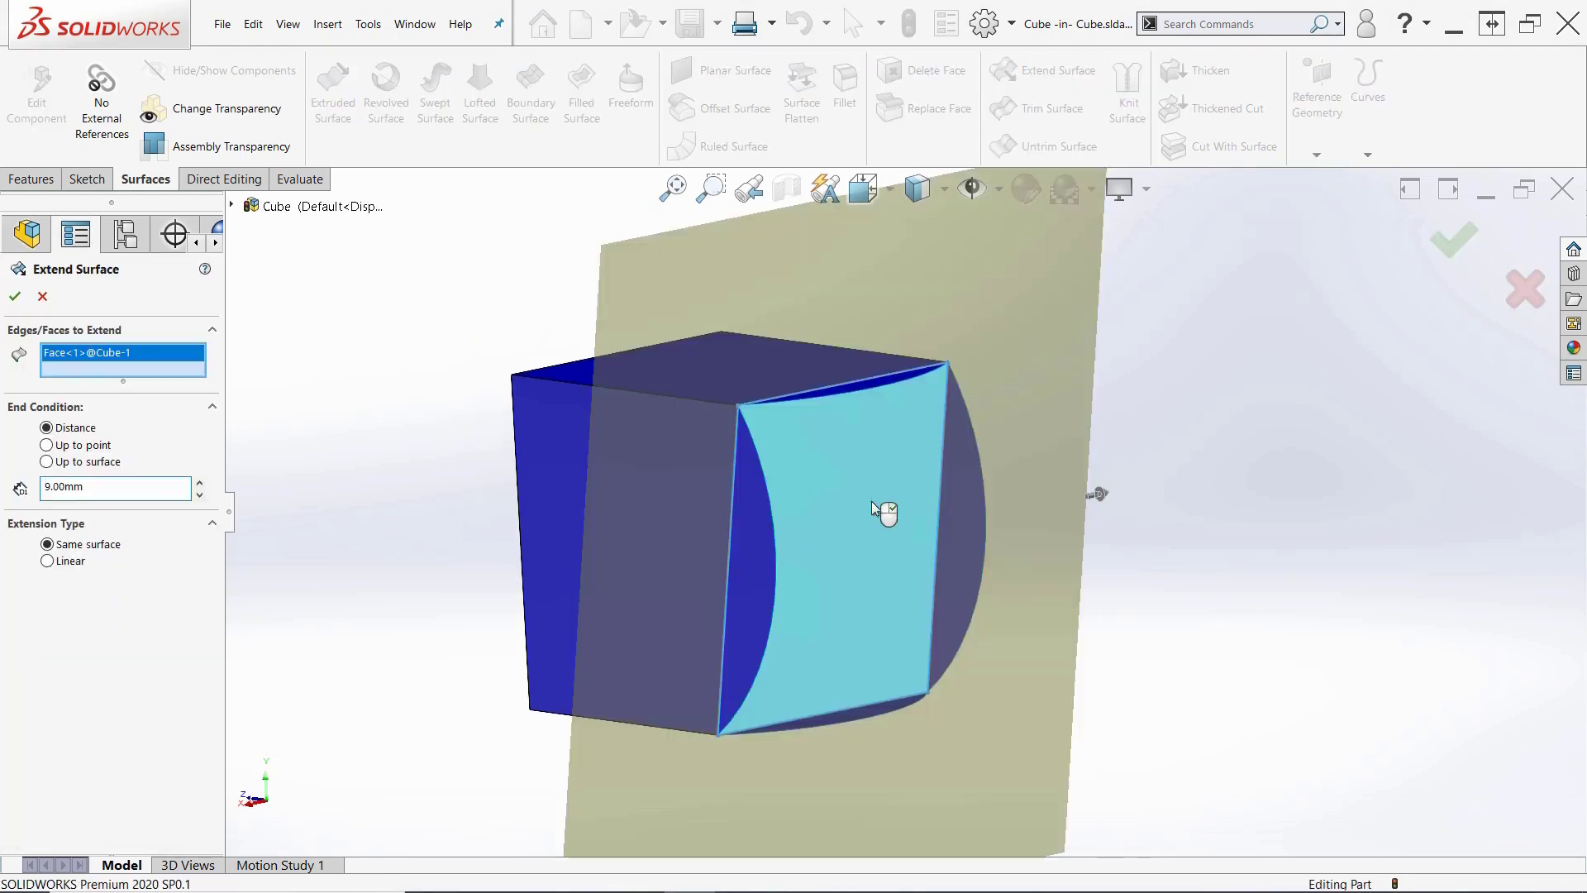
pyautogui.rightClick(872, 501)
# Set up a mutual surface trim with Remove selections between the extended surface and the open cube body.
pyautogui.click(1013, 124)
pyautogui.click(747, 358)
pyautogui.click(45, 370)
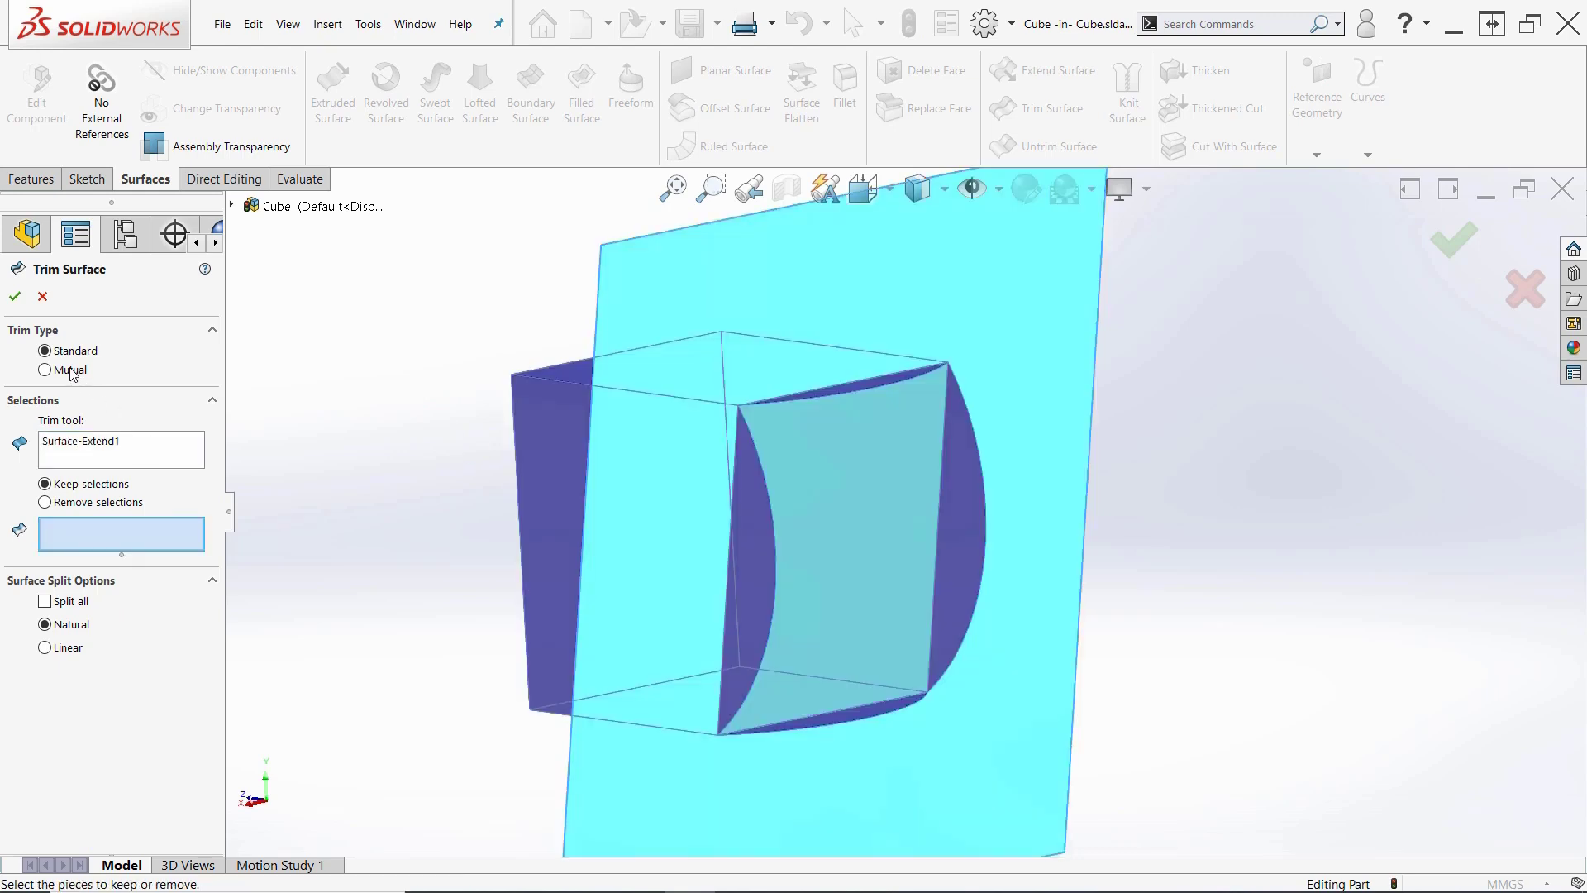
pyautogui.click(562, 438)
pyautogui.click(98, 524)
pyautogui.click(759, 517)
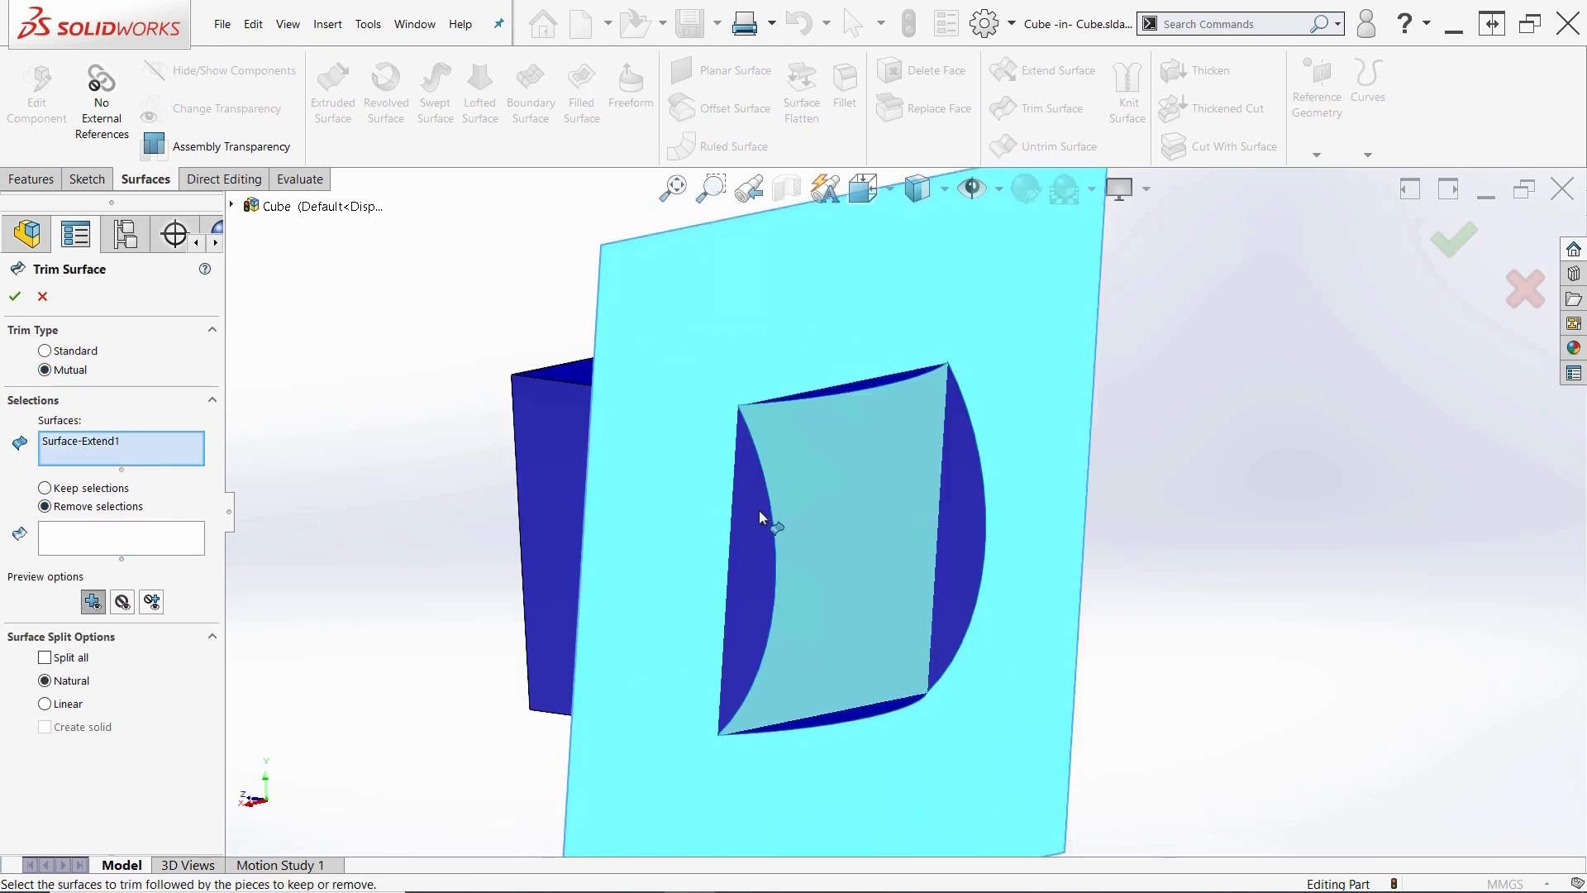
pyautogui.click(766, 513)
# Pick the bulging body pieces and the outer part of the extended surface for removal and apply the trim.
pyautogui.click(767, 520)
pyautogui.click(944, 425)
pyautogui.click(965, 374)
pyautogui.click(886, 381)
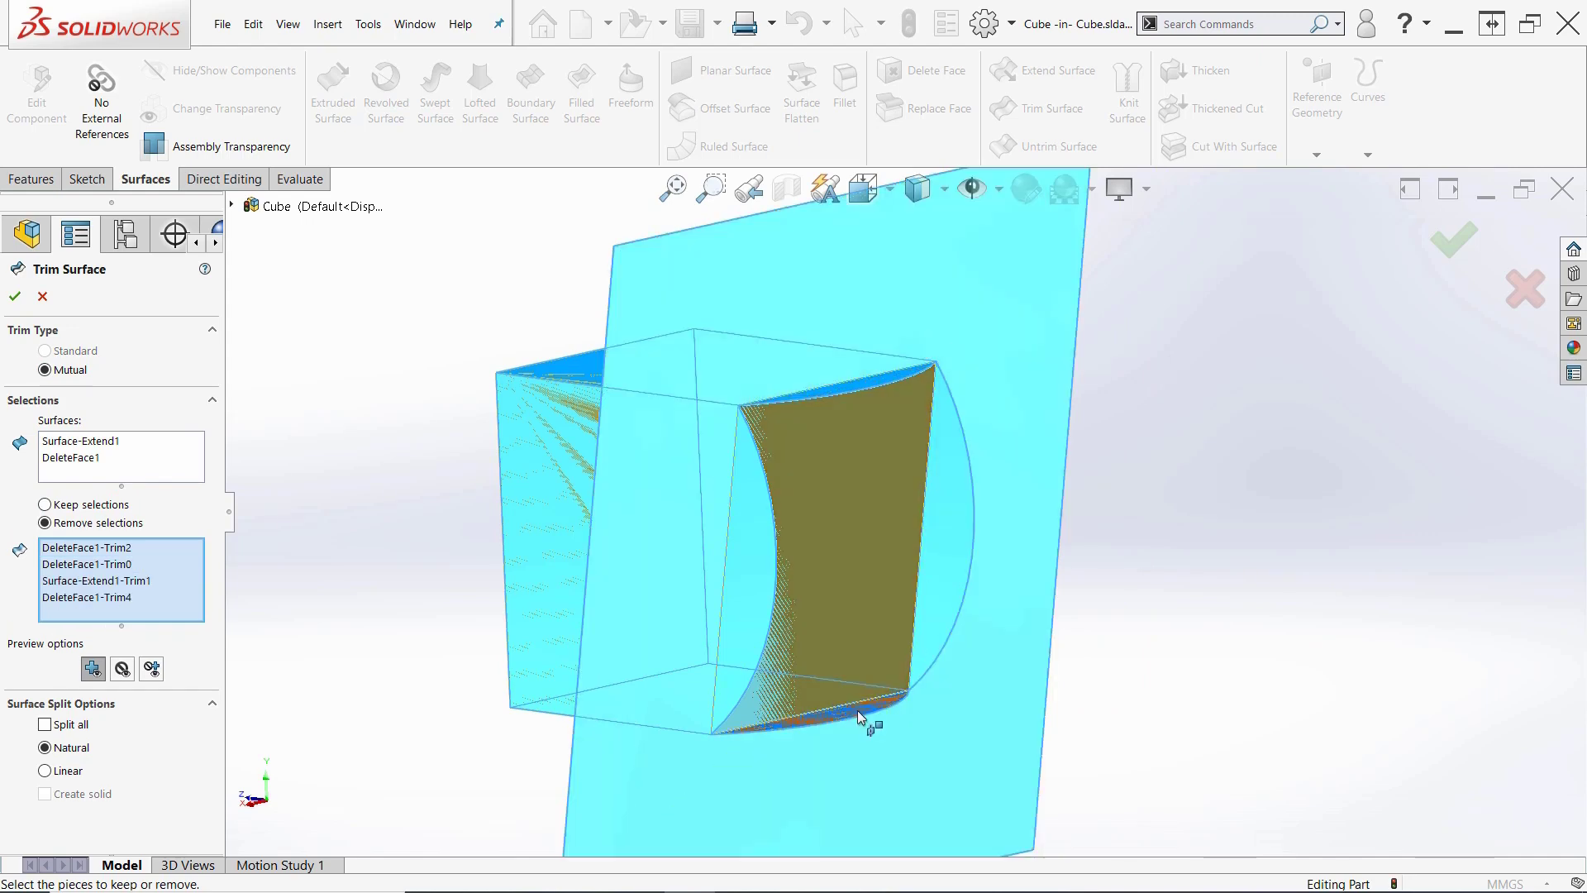
pyautogui.click(856, 711)
pyautogui.click(15, 297)
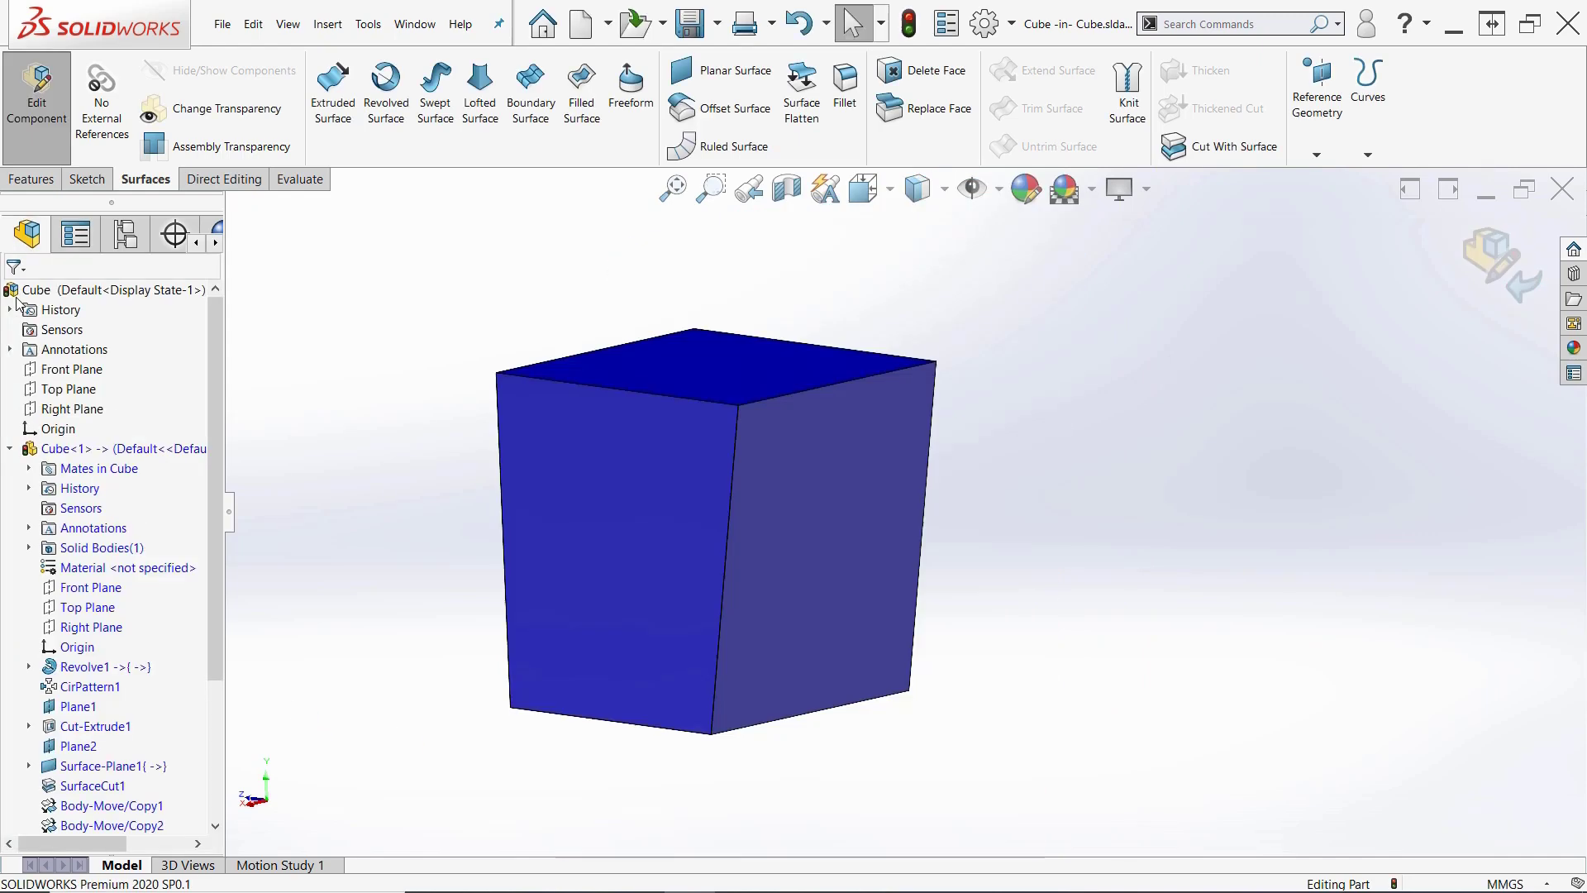
# Sketch a 12.70 mm square (.5 in) on the face with the slanted edge, starting from its square upper corner.
pyautogui.moveTo(727, 491); pyautogui.dragTo(834, 496, button='middle')
pyautogui.click(833, 495)
pyautogui.click(902, 396)
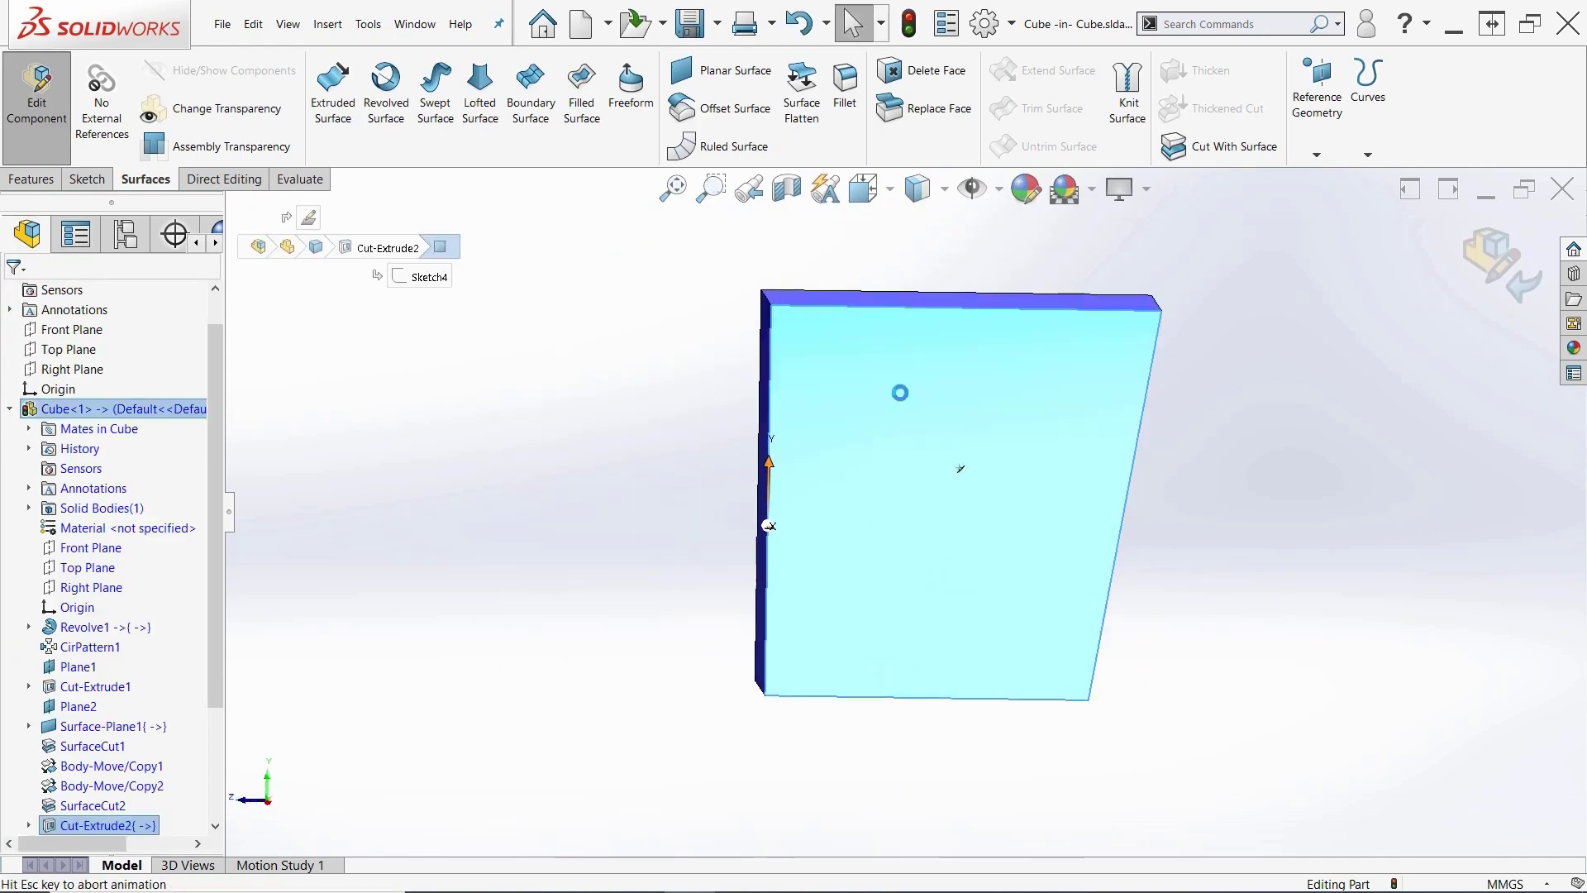
pyautogui.click(432, 109)
pyautogui.click(723, 271)
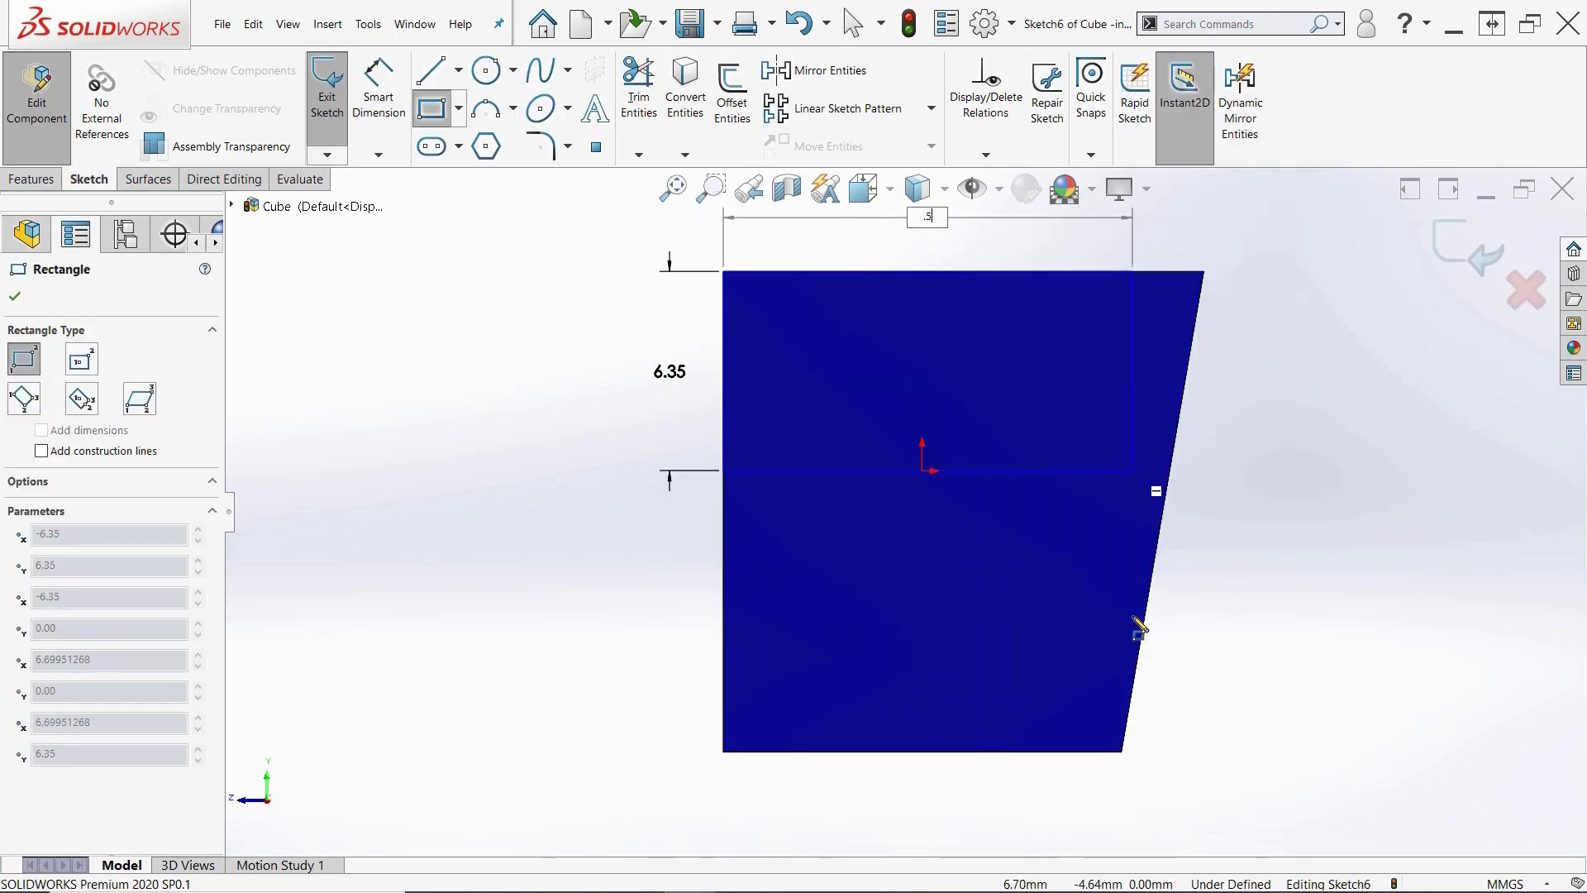
pyautogui.write('in')
pyautogui.press('Return')
pyautogui.press('Escape')
pyautogui.doubleClick(670, 370)
pyautogui.press('Escape')
# Cut away the material outside the square with an extruded cut set to Through All - Both.
pyautogui.click(33, 178)
pyautogui.click(604, 95)
pyautogui.click(122, 410)
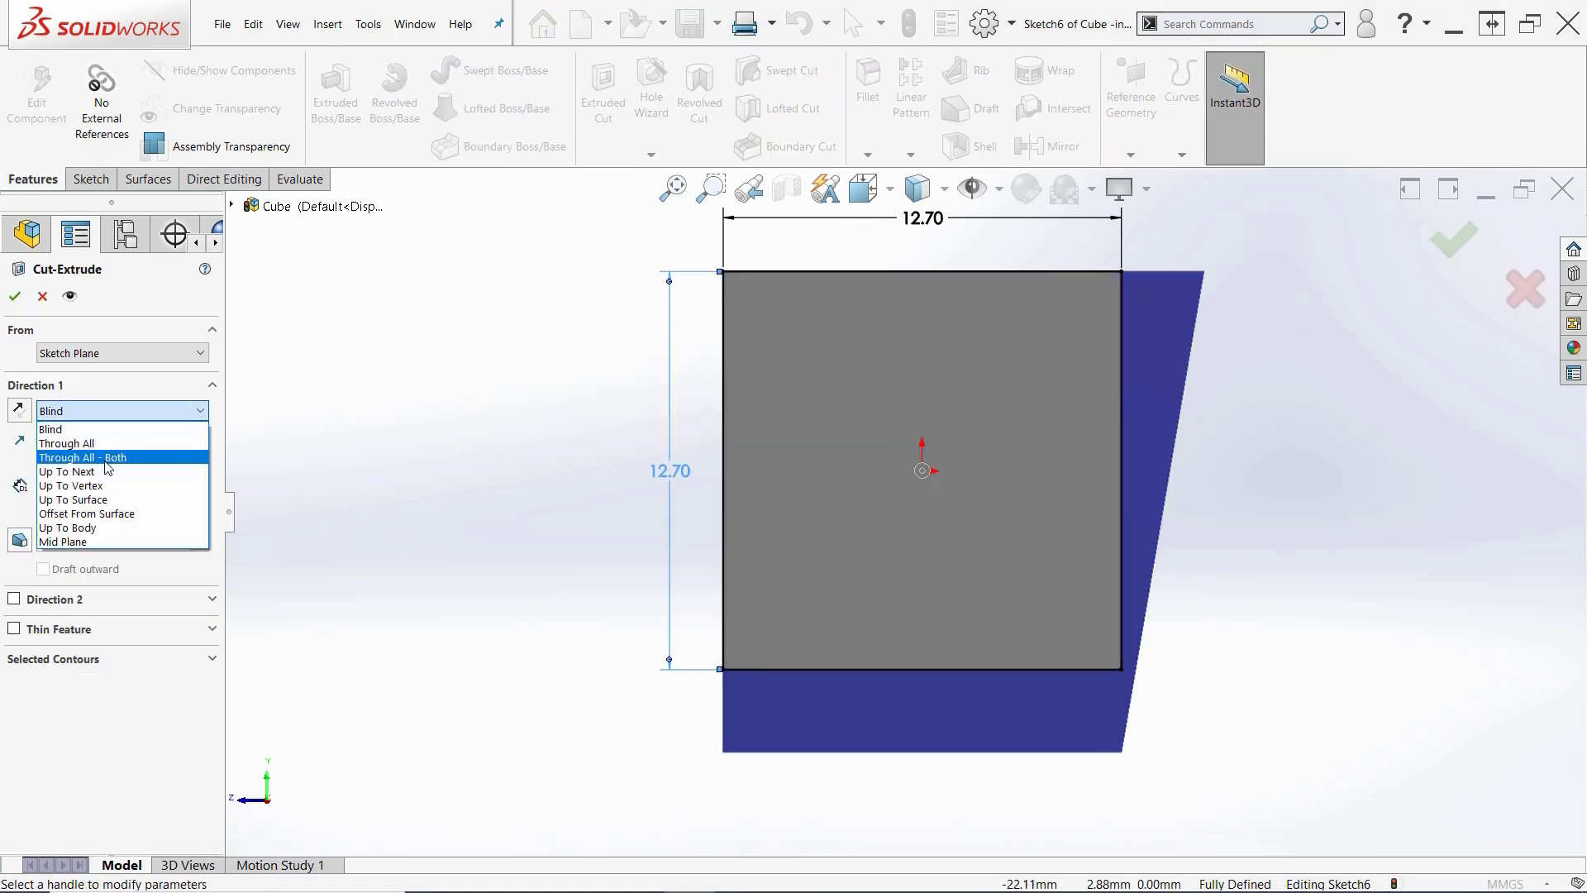
pyautogui.click(105, 461)
pyautogui.click(16, 296)
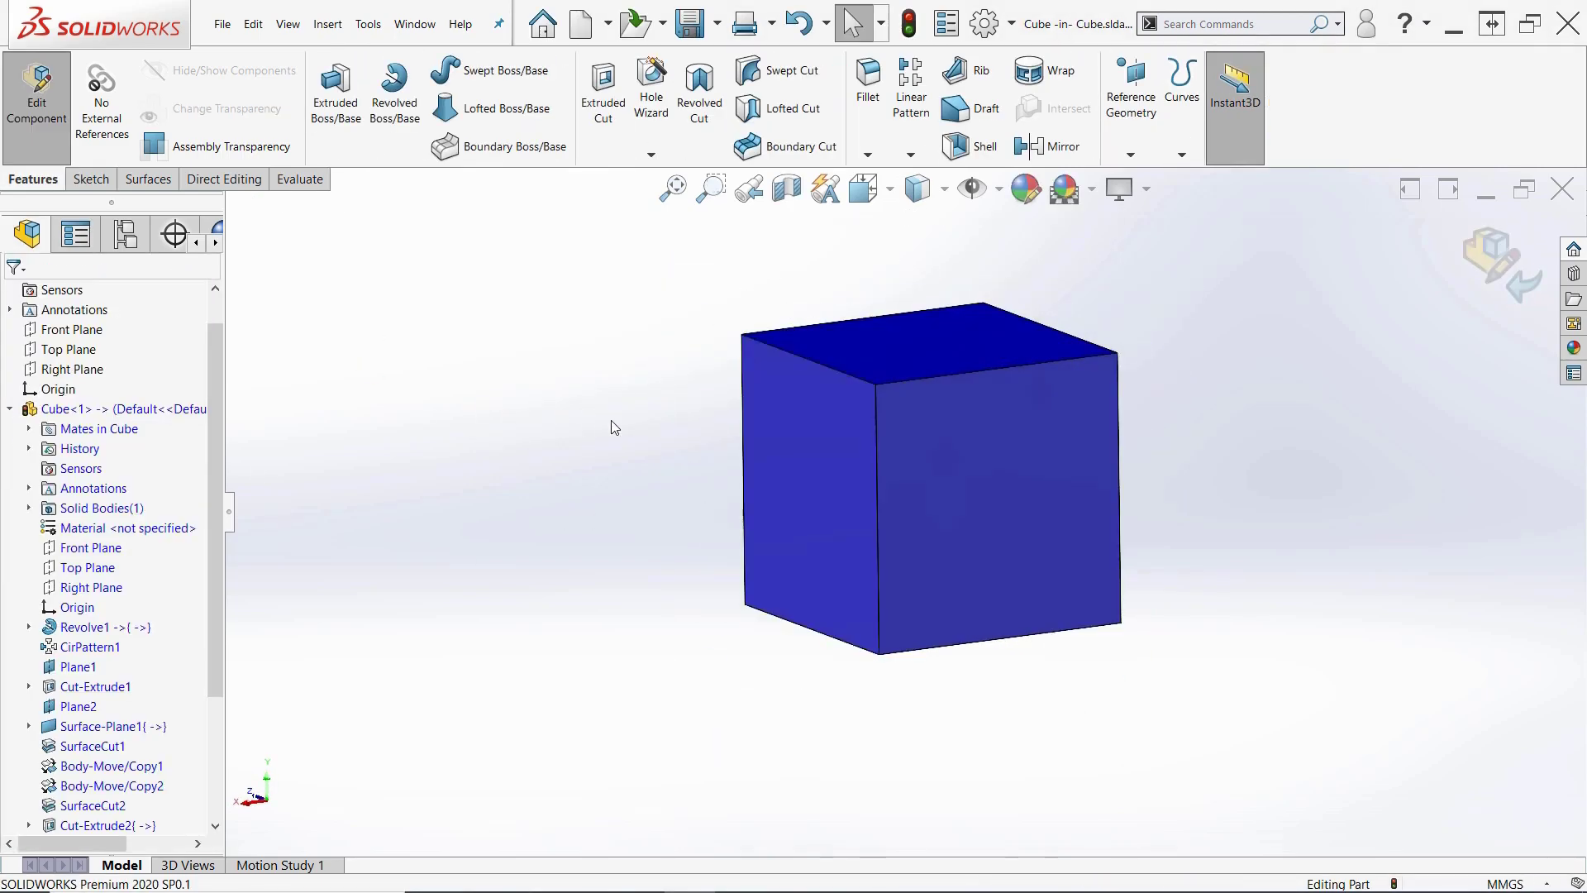
# Measure the cube's two upper front edges and the vertical edge between them.
pyautogui.moveTo(705, 447); pyautogui.dragTo(754, 518, button='middle')
pyautogui.hotkey('ctrl', '7')
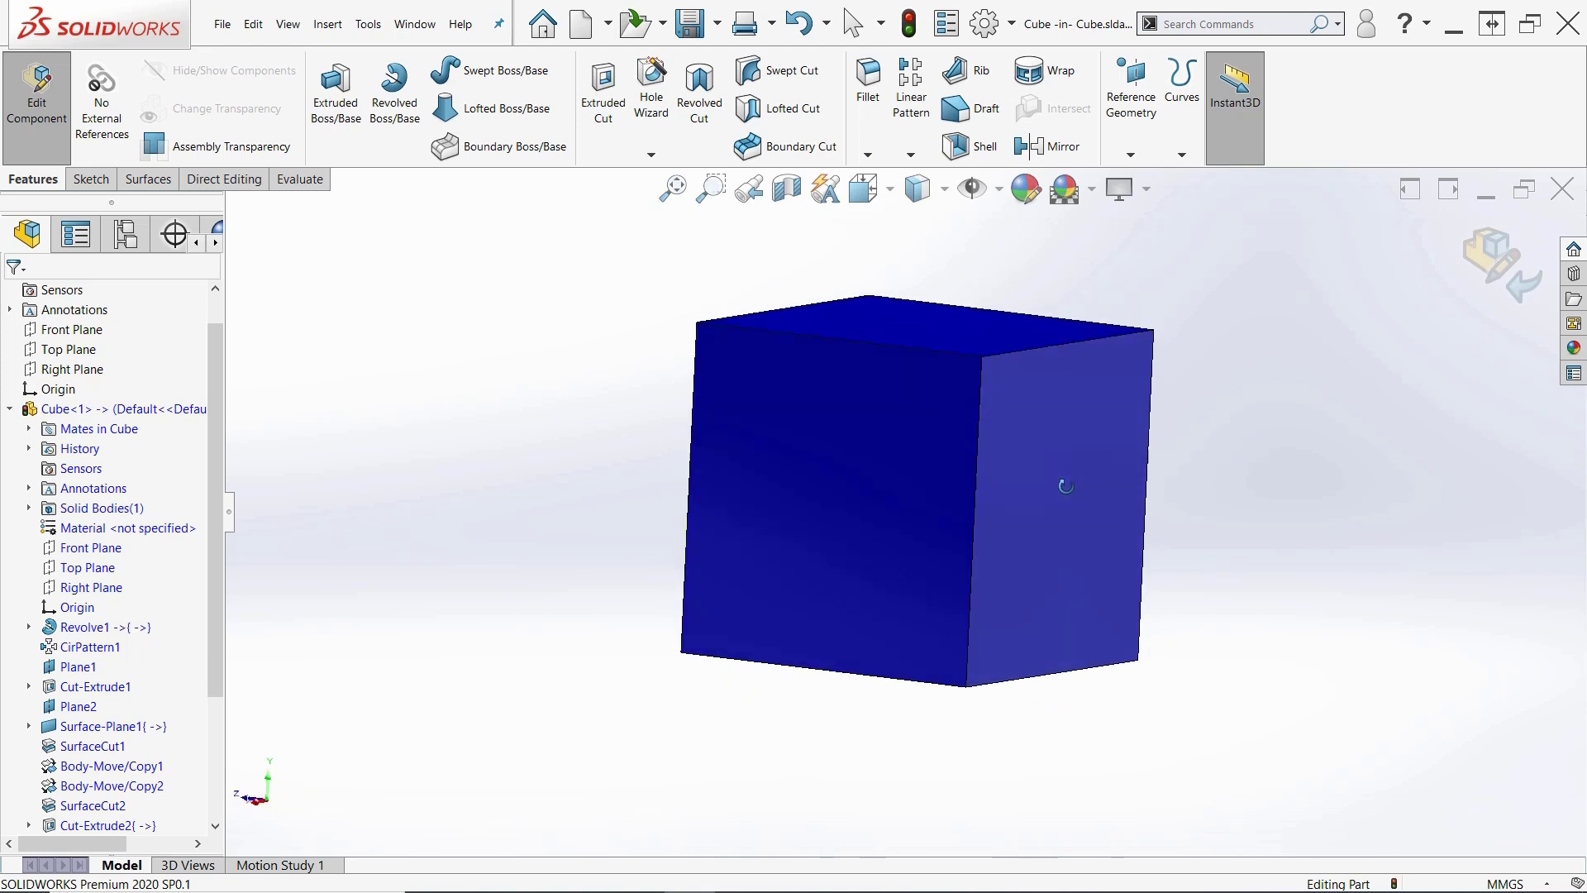
pyautogui.click(306, 187)
pyautogui.click(378, 82)
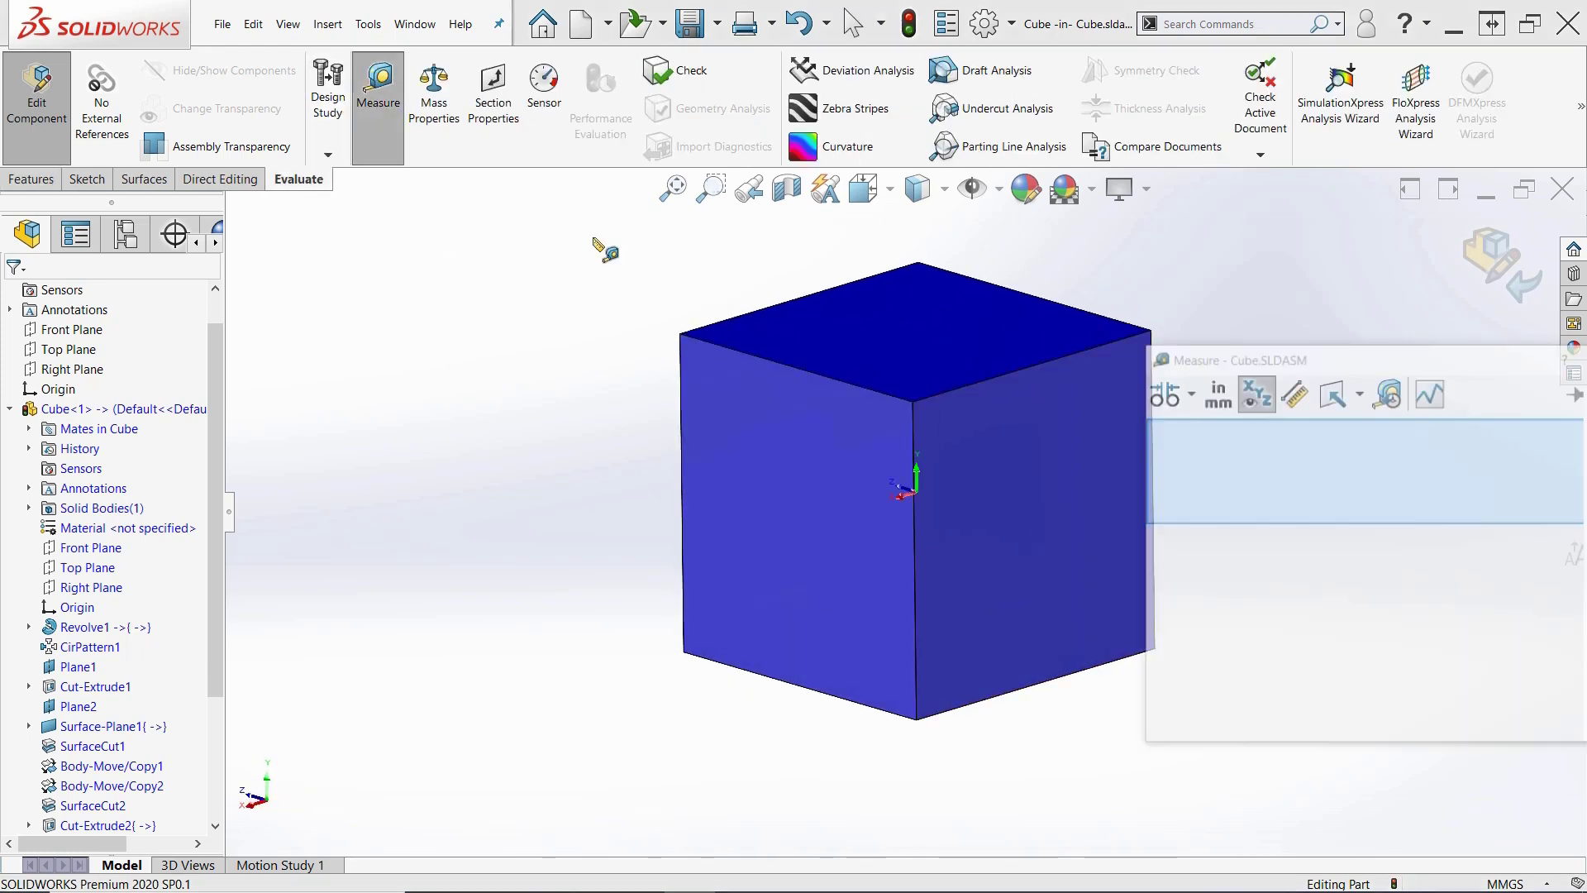
pyautogui.click(853, 386)
pyautogui.click(853, 385)
pyautogui.click(964, 398)
pyautogui.click(963, 398)
pyautogui.click(916, 529)
pyautogui.press('Escape')
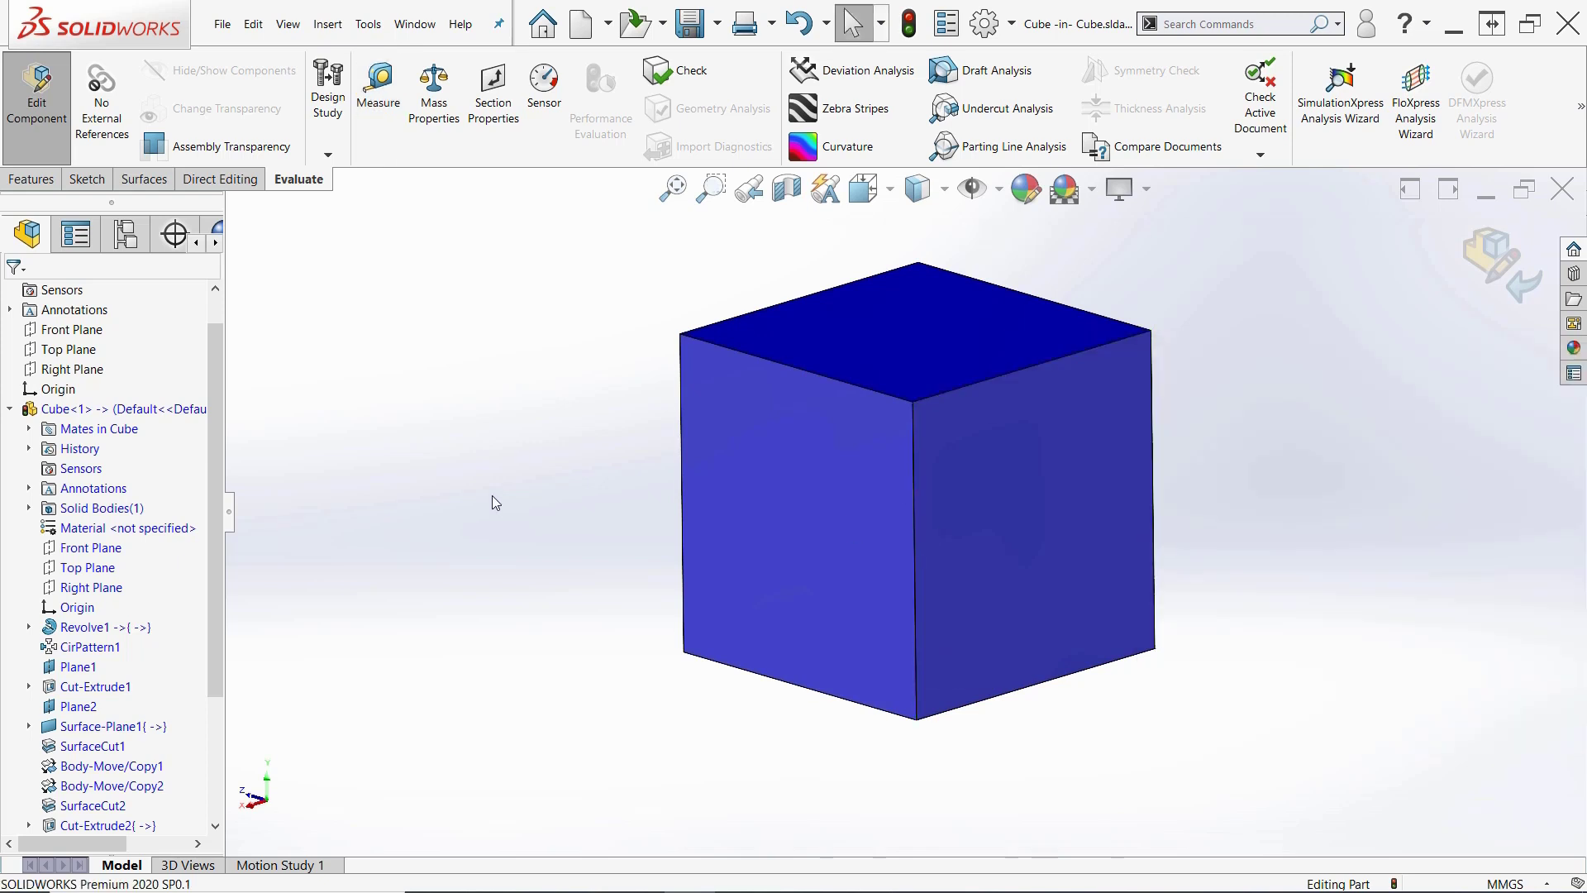
# Show the cube smaller in the Front view and capture the screen.
pyautogui.press('space')
pyautogui.click(909, 304)
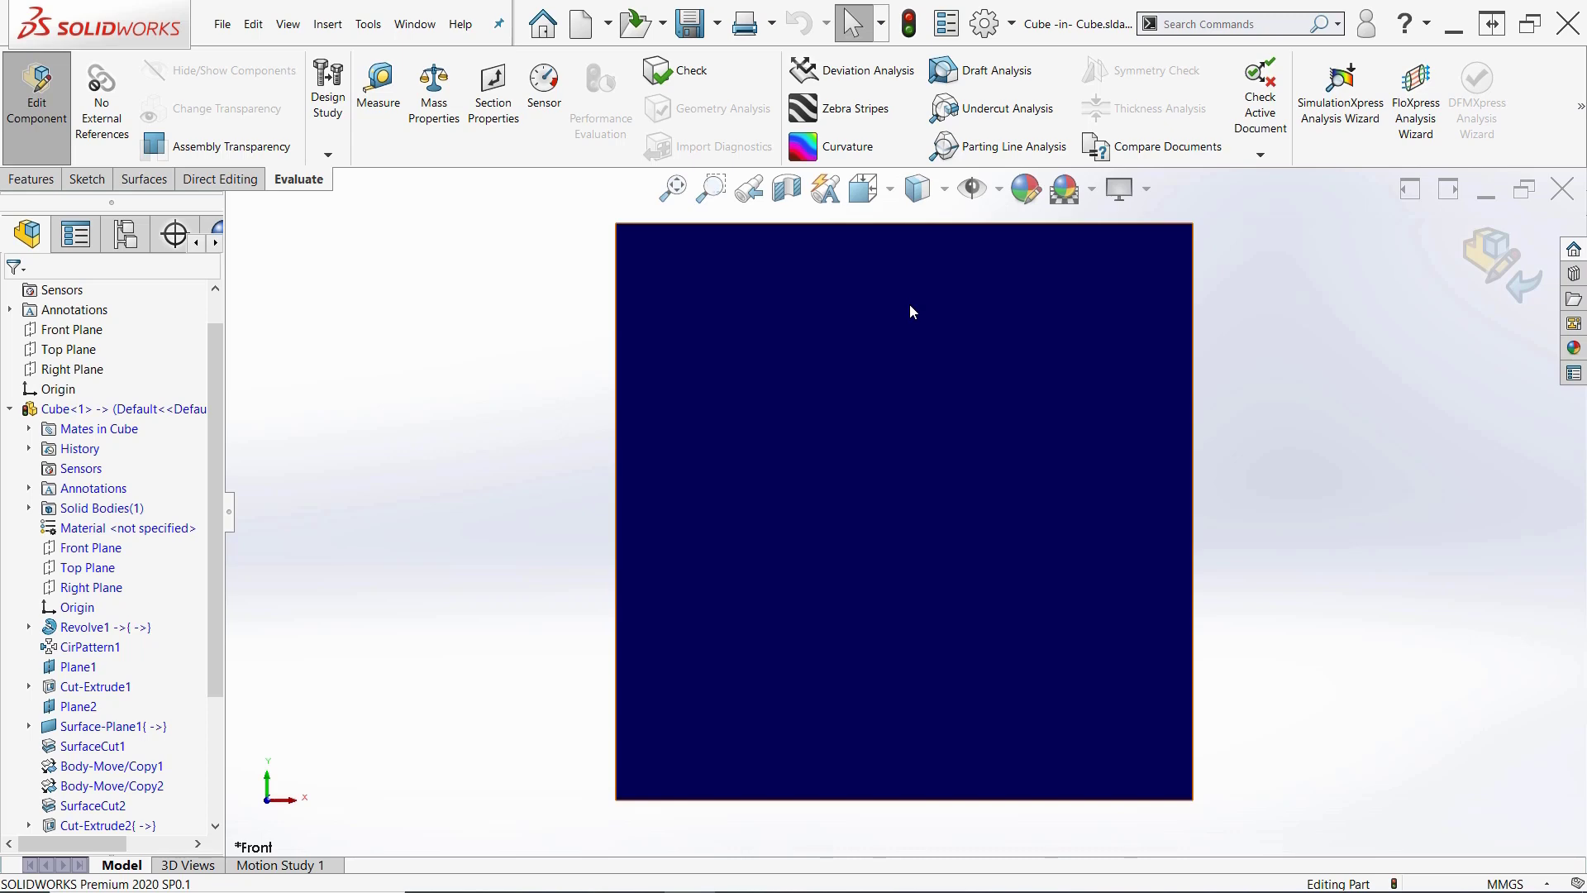
pyautogui.click(945, 453)
pyautogui.press('z')
pyautogui.press('z')
pyautogui.click(1283, 414)
# Switch to Word, paste the Front view screenshot and crop it closely around the cube face.
pyautogui.hotkey('alt', 'Tab')
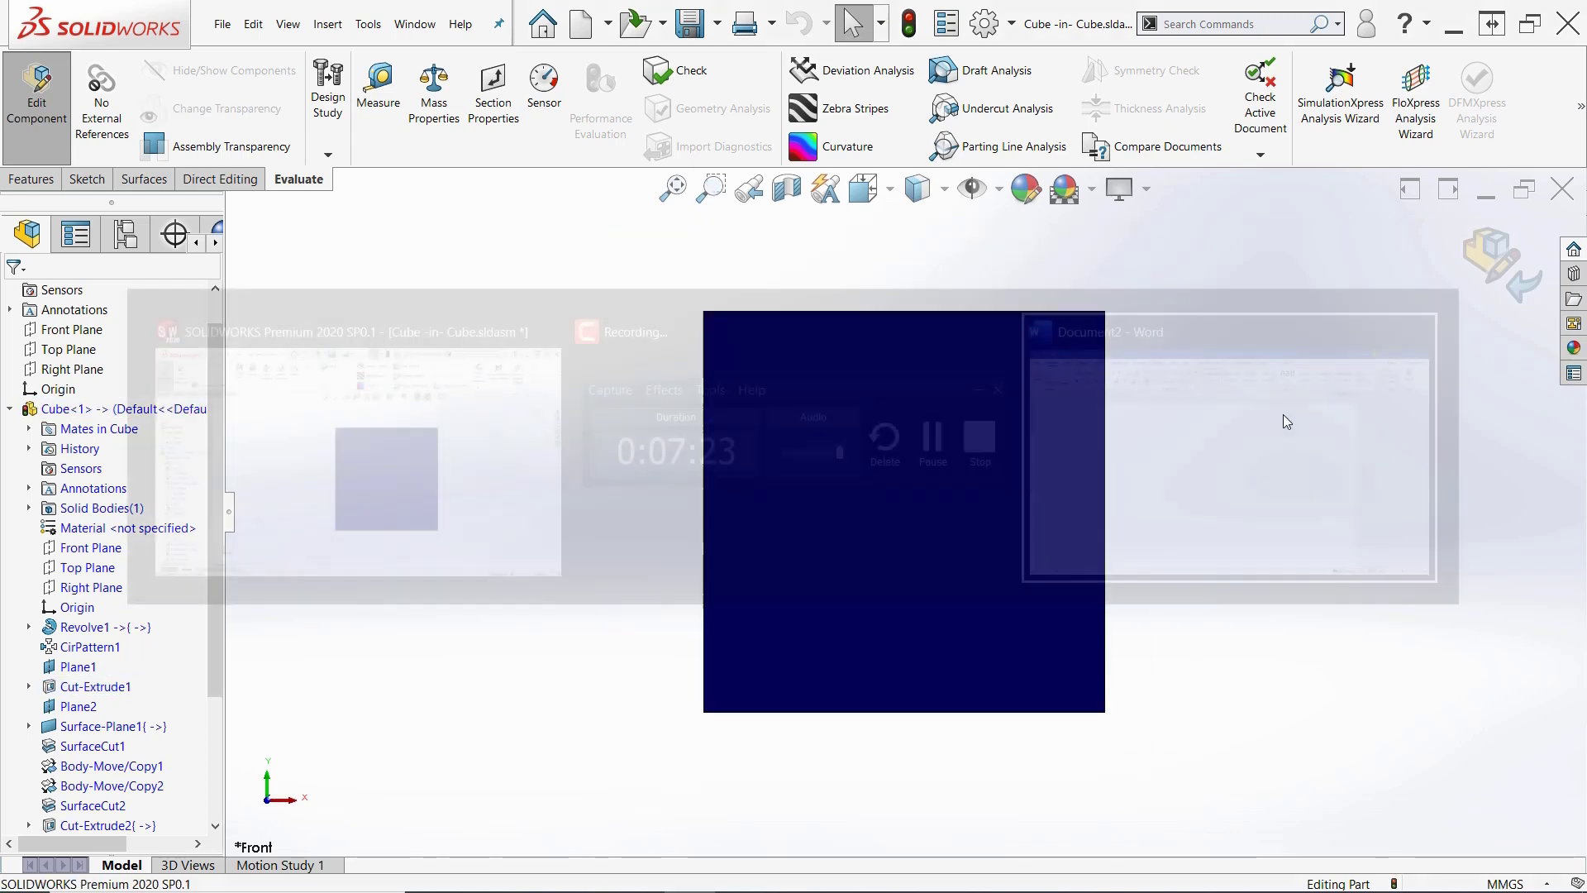
pyautogui.hotkey('ctrl', 'v')
pyautogui.click(1376, 100)
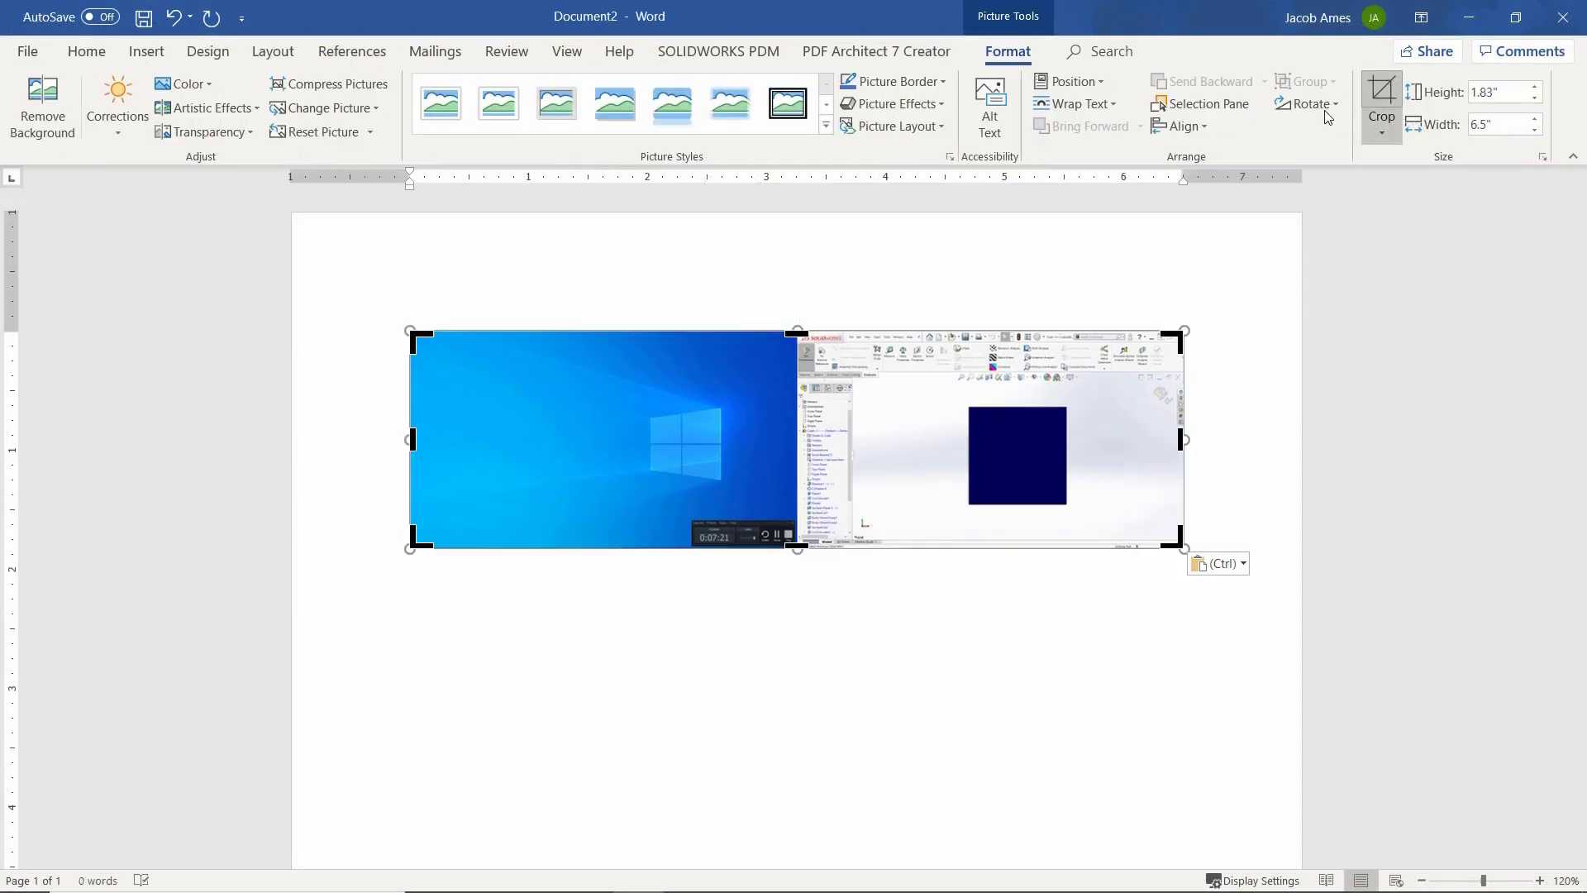
pyautogui.moveTo(410, 332); pyautogui.dragTo(959, 393)
pyautogui.moveTo(633, 483); pyautogui.dragTo(534, 452)
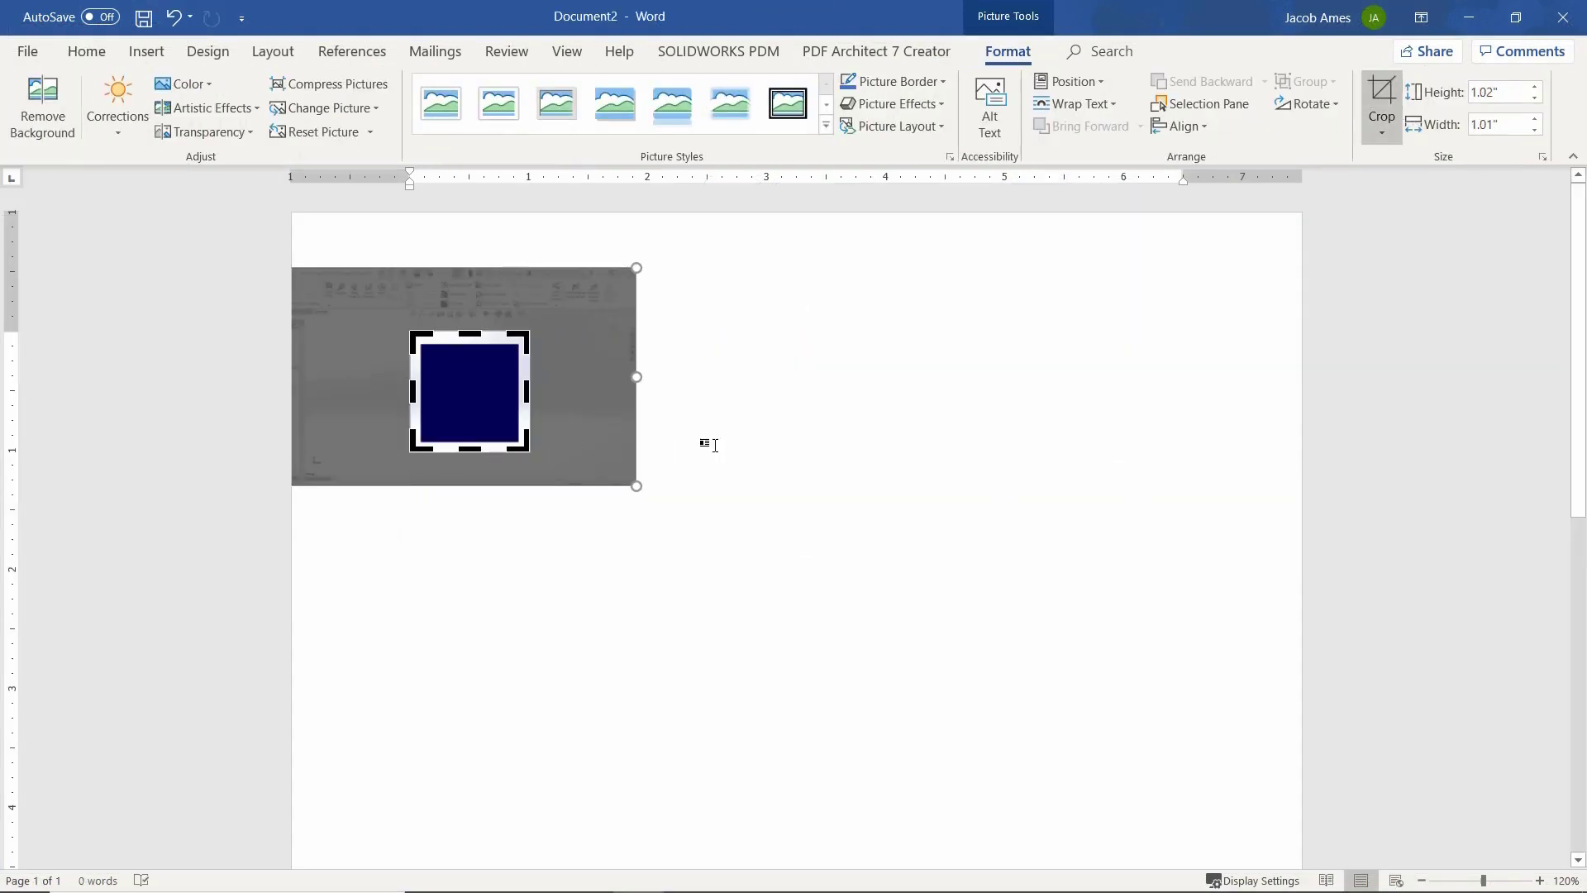
pyautogui.click(711, 443)
# Switch to SOLIDWORKS, show the cube in the Top view, and paste a screenshot of it into the Word document.
pyautogui.hotkey('alt', 'Tab')
pyautogui.click(863, 188)
pyautogui.click(908, 268)
pyautogui.hotkey('alt', 'Tab')
pyautogui.hotkey('ctrl', 'v')
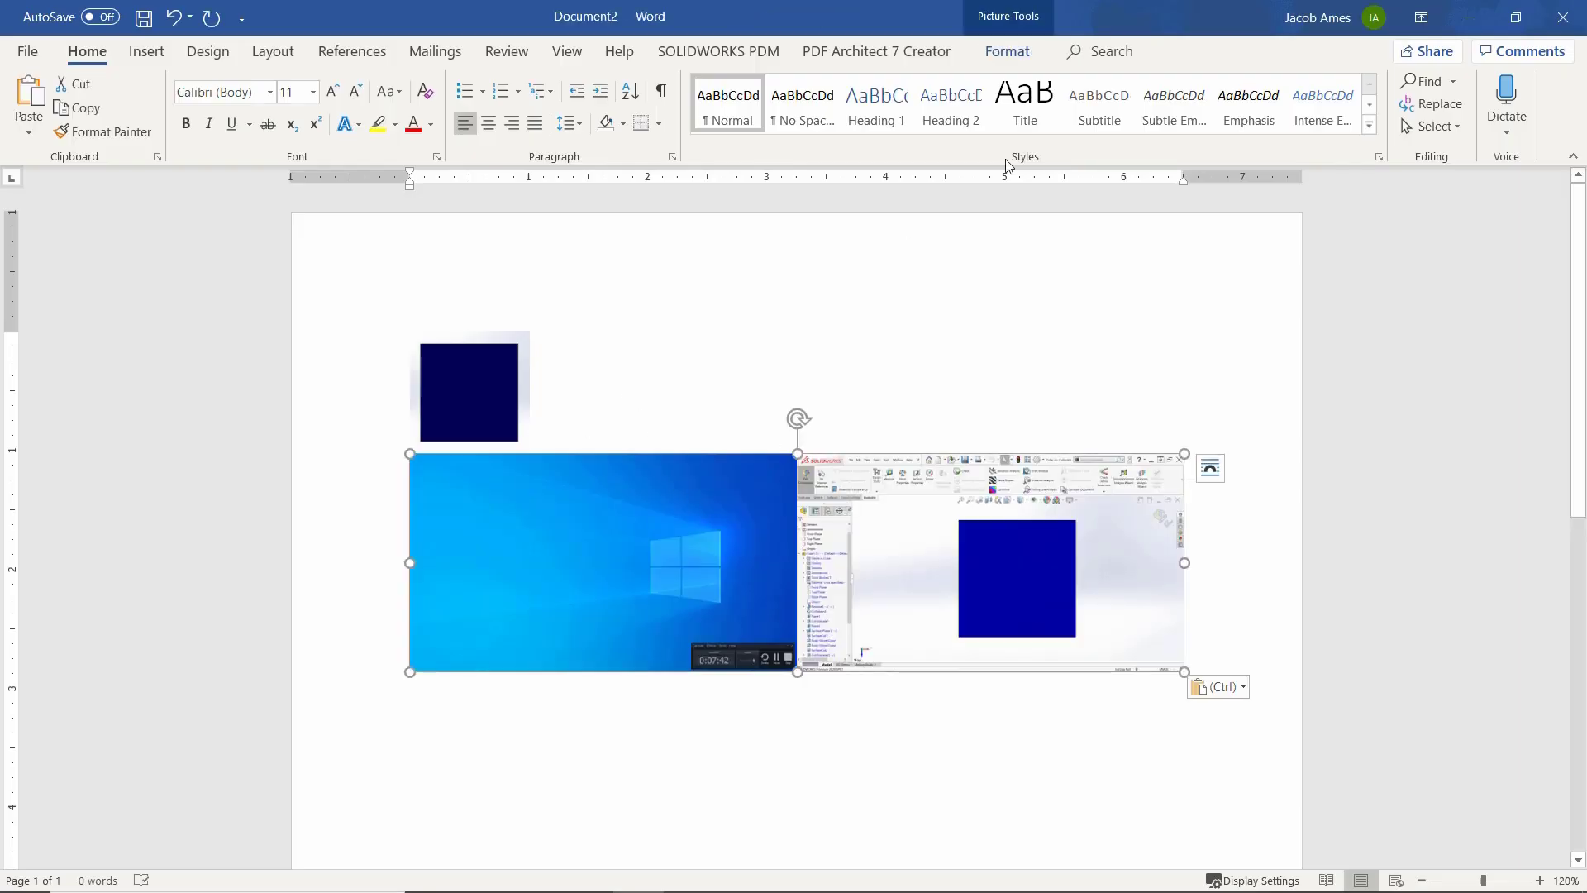
# Crop the pasted Top view screenshot closely around the cube face.
pyautogui.click(1381, 107)
pyautogui.moveTo(410, 453); pyautogui.dragTo(949, 512)
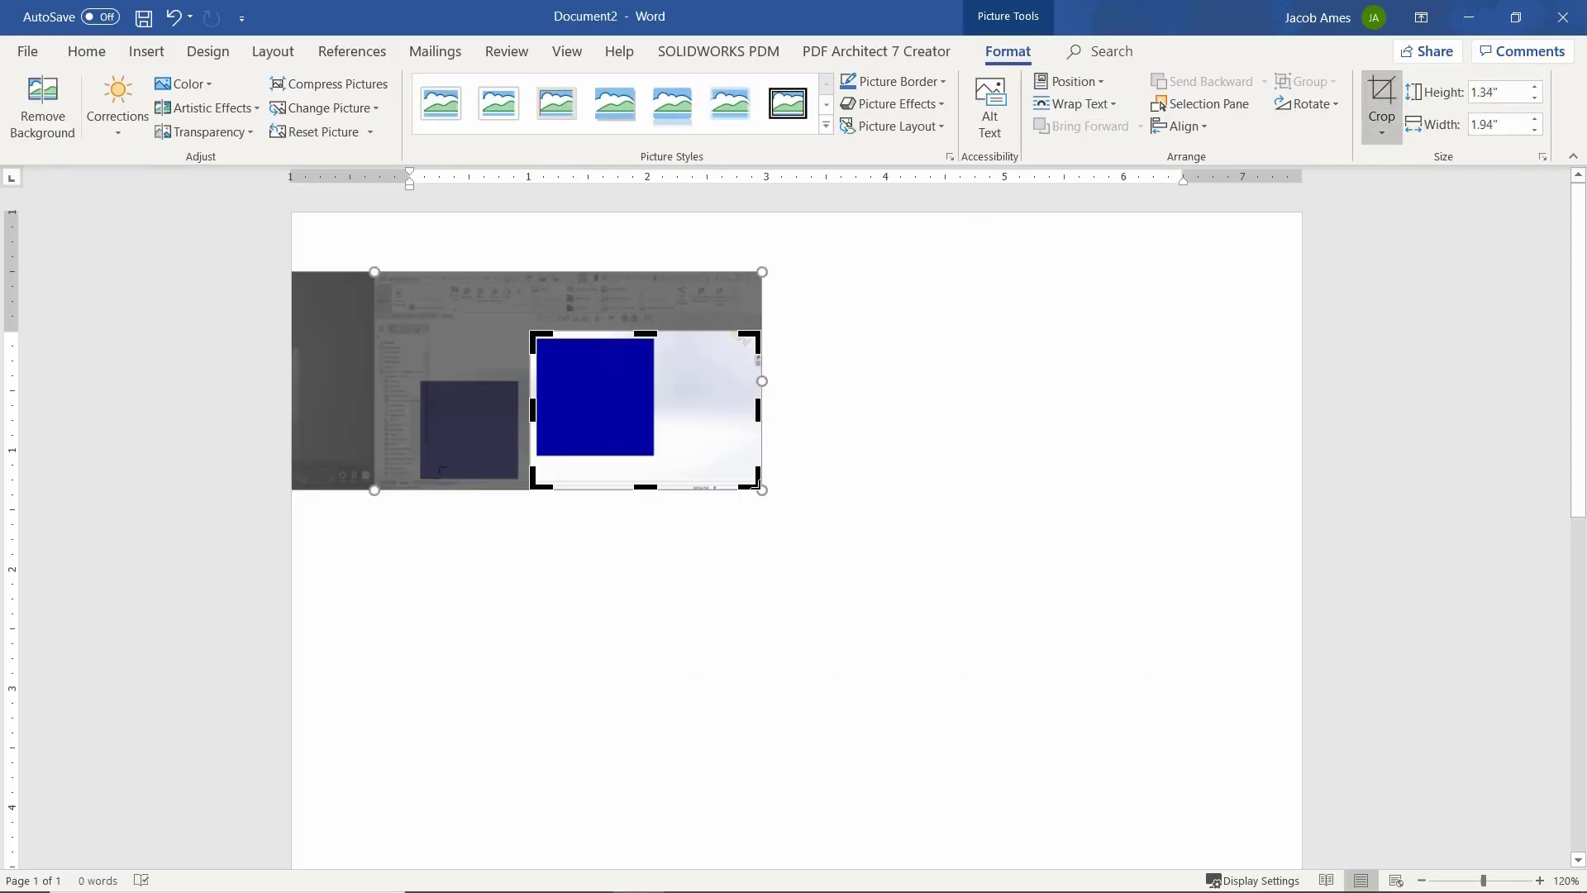
pyautogui.moveTo(761, 408); pyautogui.dragTo(656, 407)
pyautogui.click(822, 444)
# Switch to SOLIDWORKS, show the cube in the Right view, and paste a screenshot of it into the Word document.
pyautogui.hotkey('alt', 'Tab')
pyautogui.click(863, 189)
pyautogui.click(942, 308)
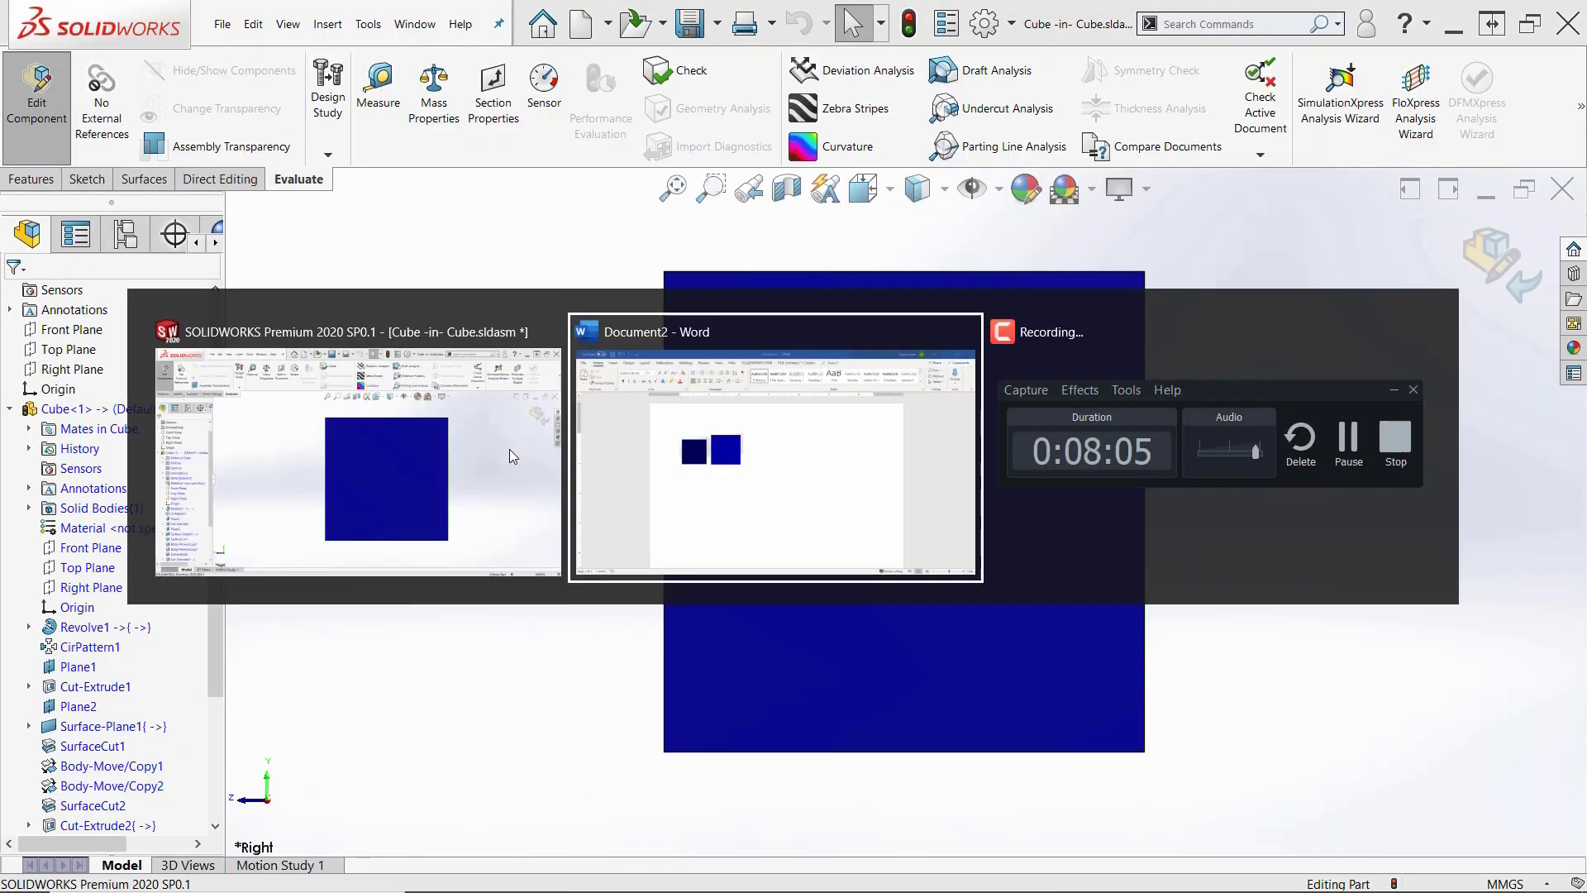
pyautogui.hotkey('alt', 'Tab')
pyautogui.hotkey('ctrl', 'v')
# Crop the pasted Right view screenshot closely around the cube face.
pyautogui.click(1381, 101)
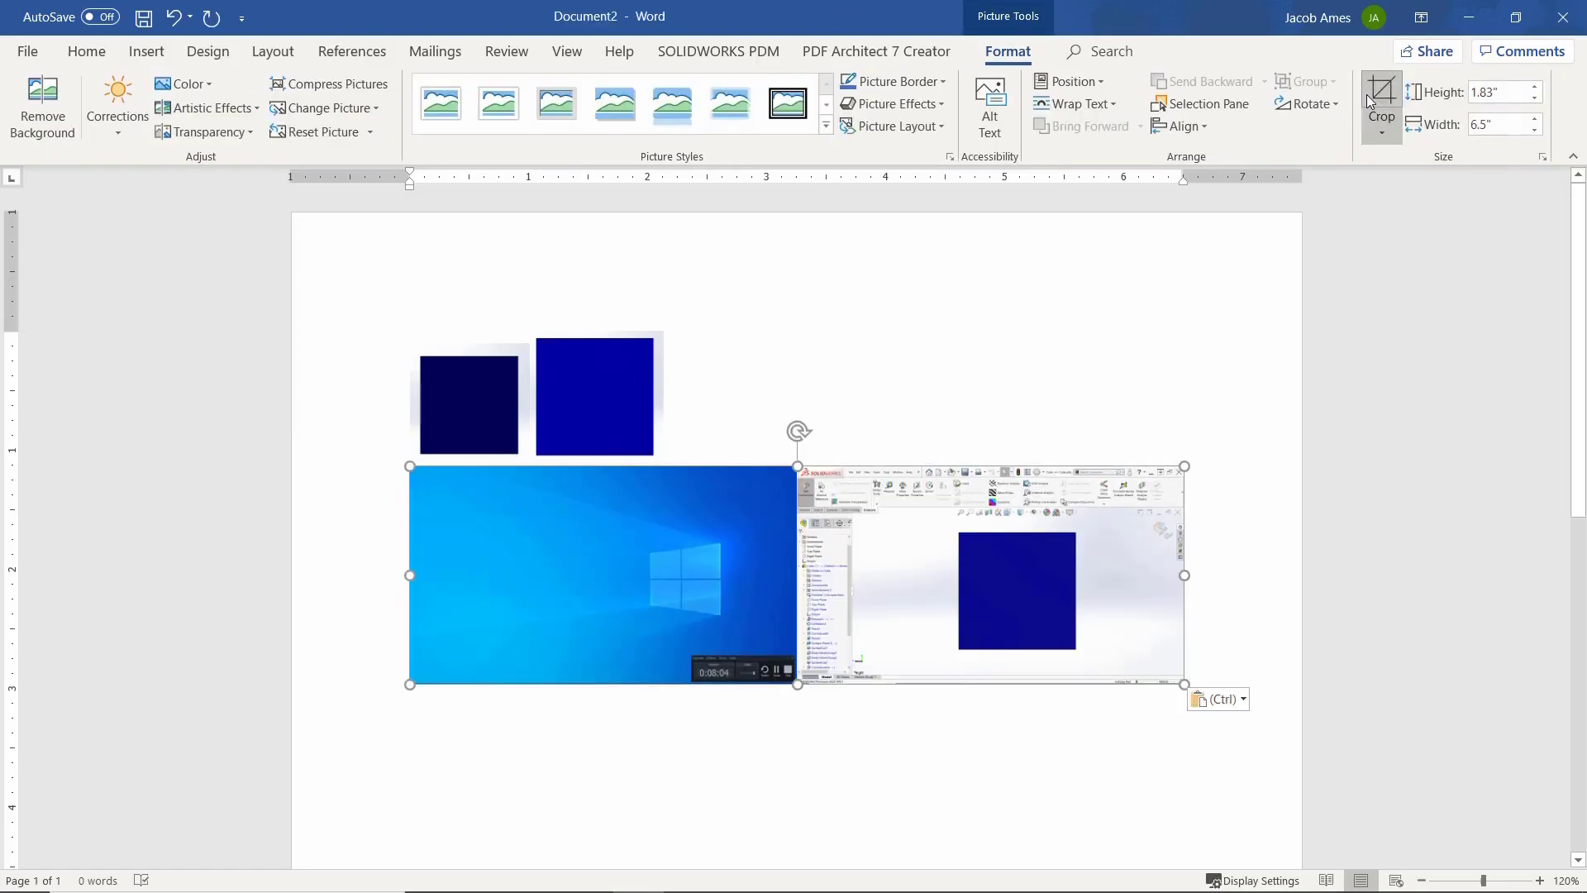
pyautogui.moveTo(413, 470); pyautogui.dragTo(794, 462)
pyautogui.click(922, 450)
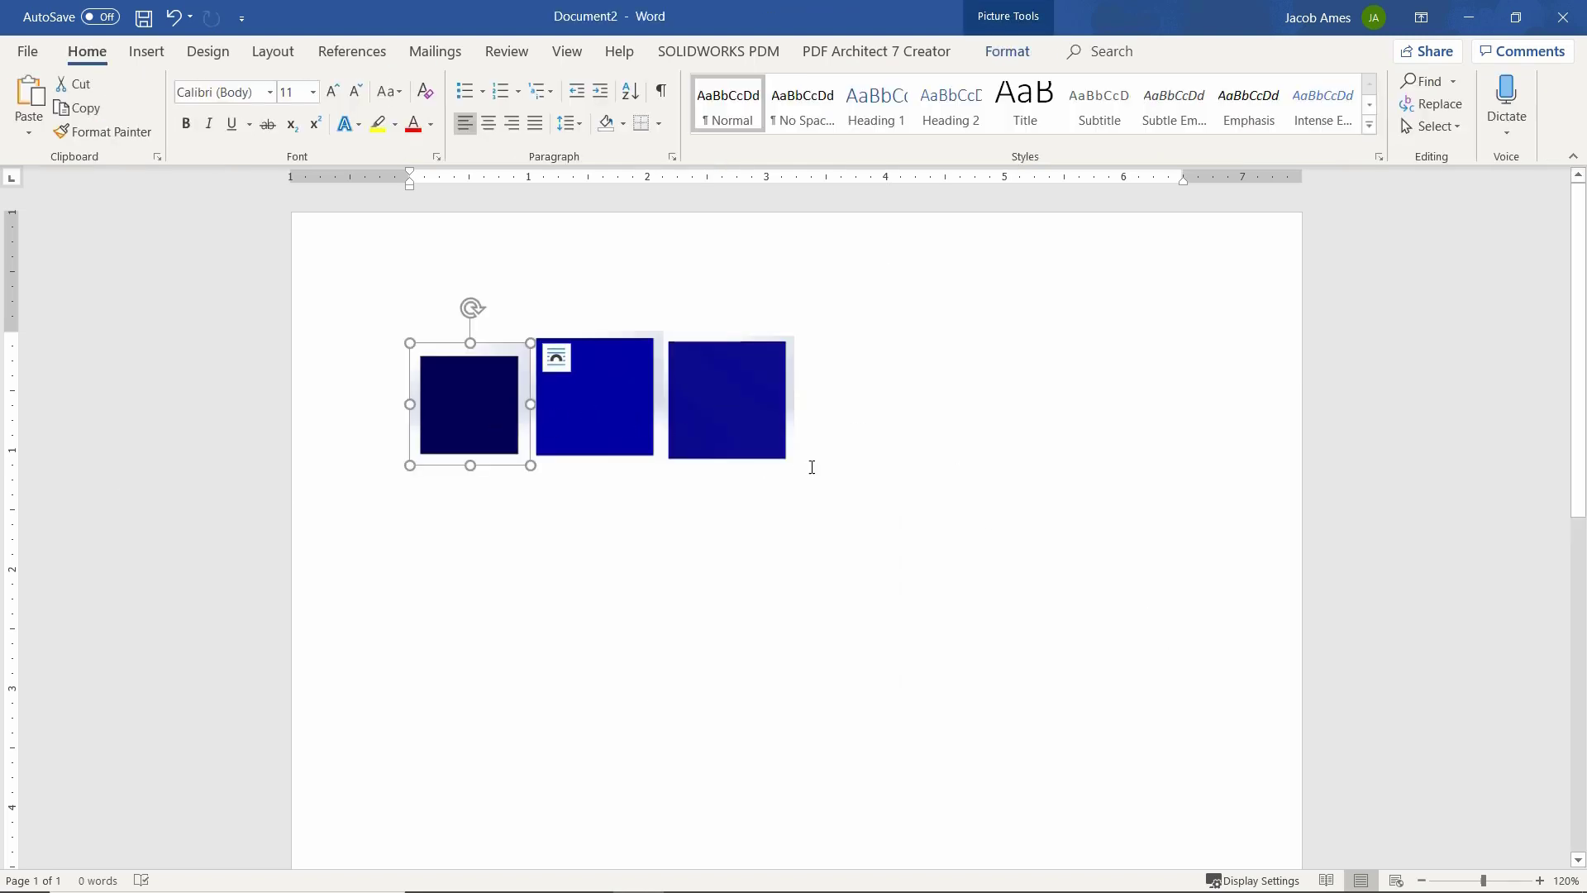
# Duplicate each of the three cropped face images and move the two Top view images to a second row.
pyautogui.hotkey('ctrl', 'v')
pyautogui.hotkey('ctrl', 'v')
pyautogui.hotkey('ctrl', 'v')
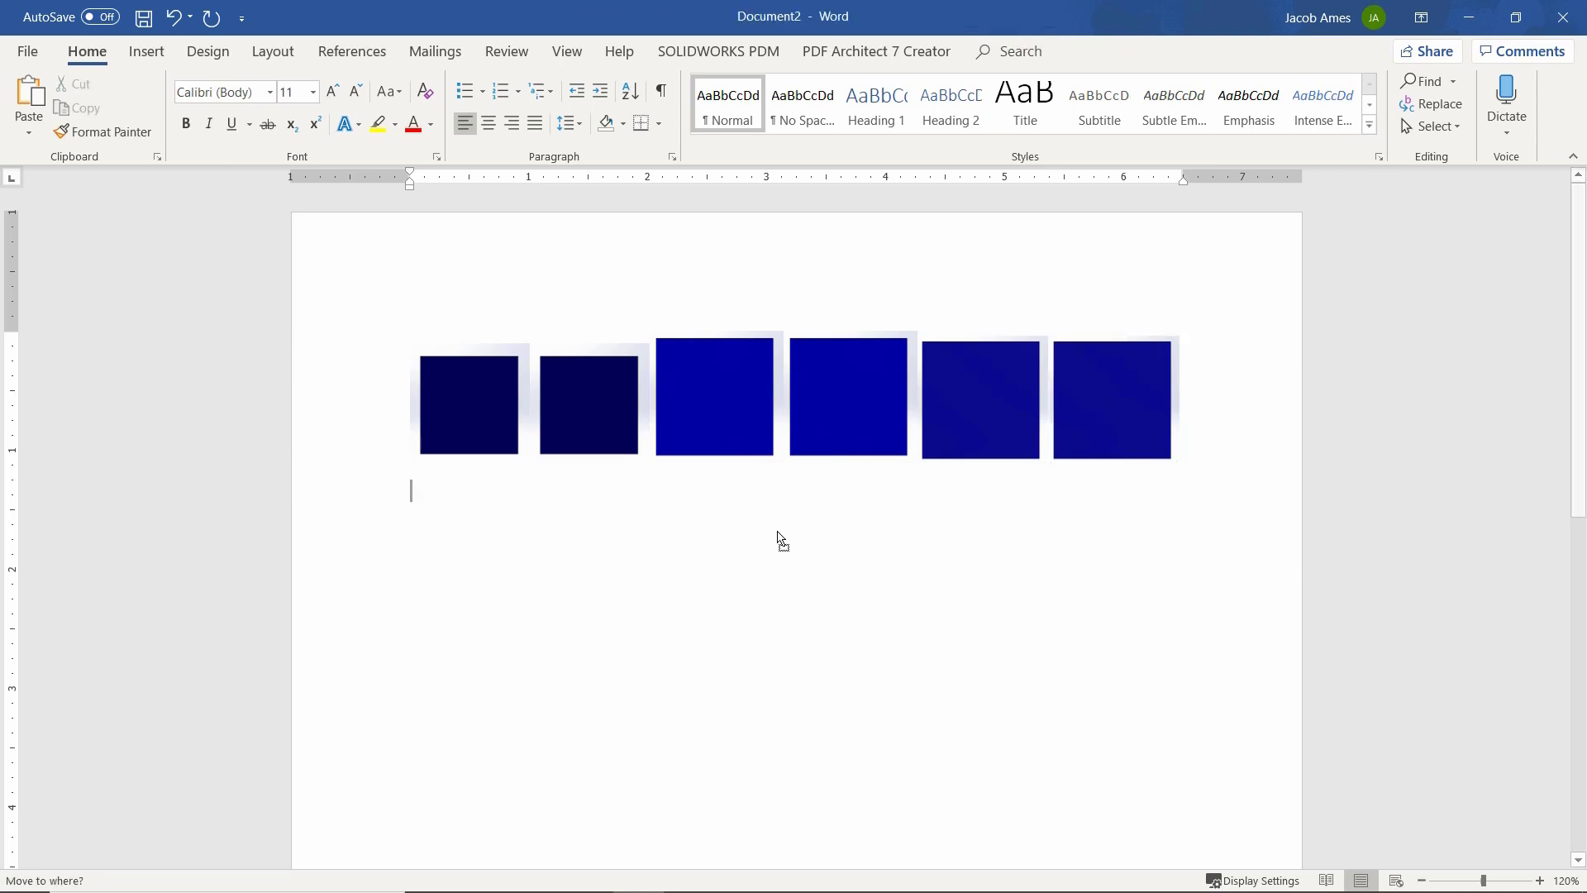
pyautogui.moveTo(700, 546); pyautogui.dragTo(700, 548)
pyautogui.moveTo(592, 569); pyautogui.dragTo(593, 569)
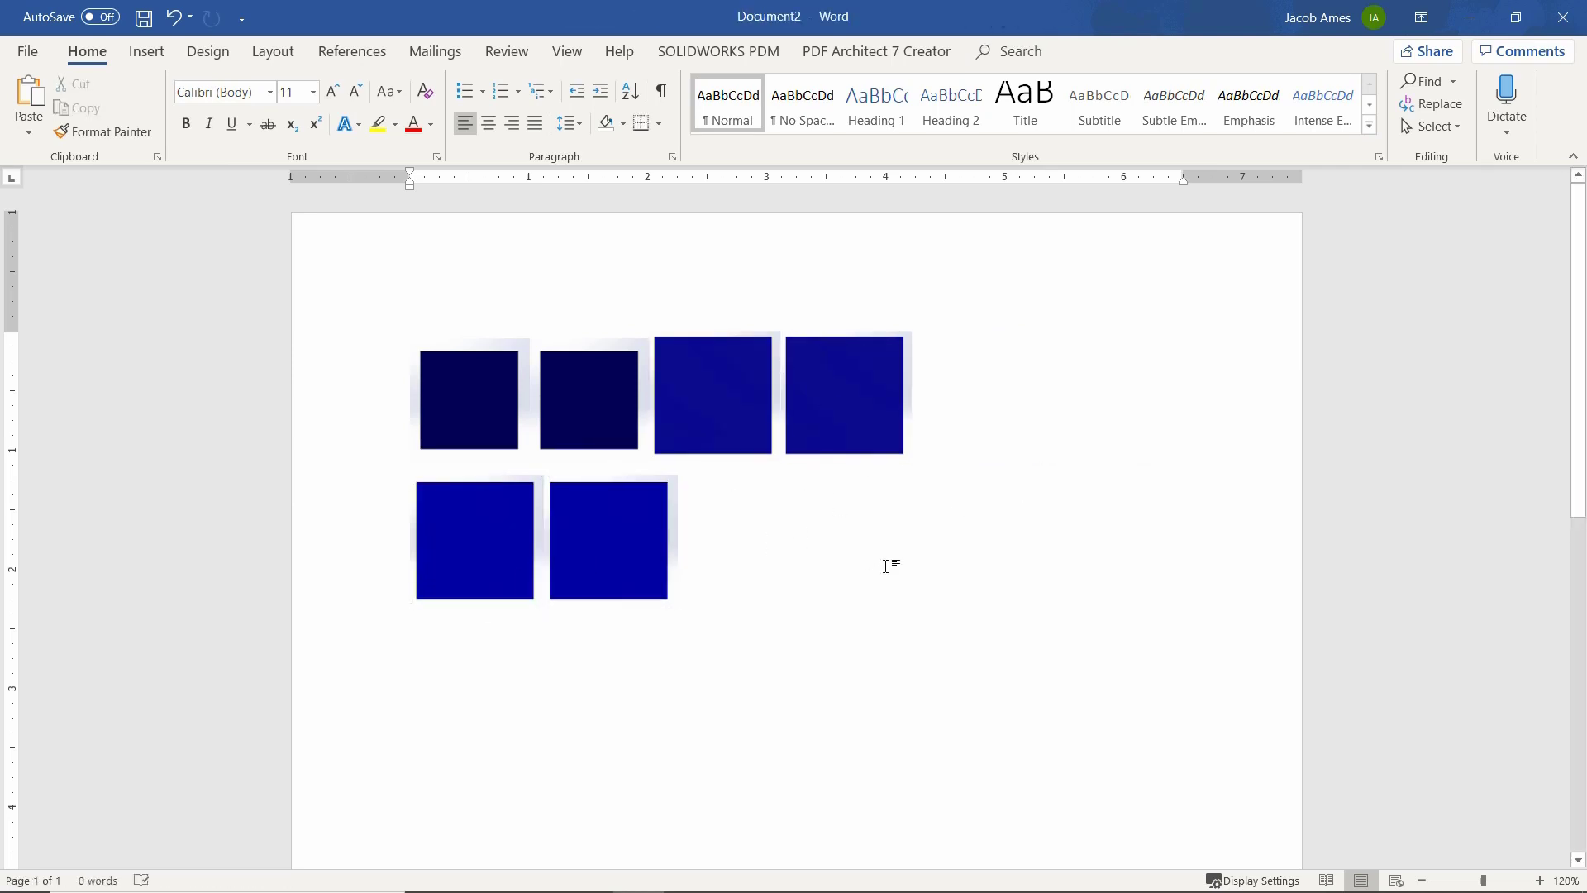